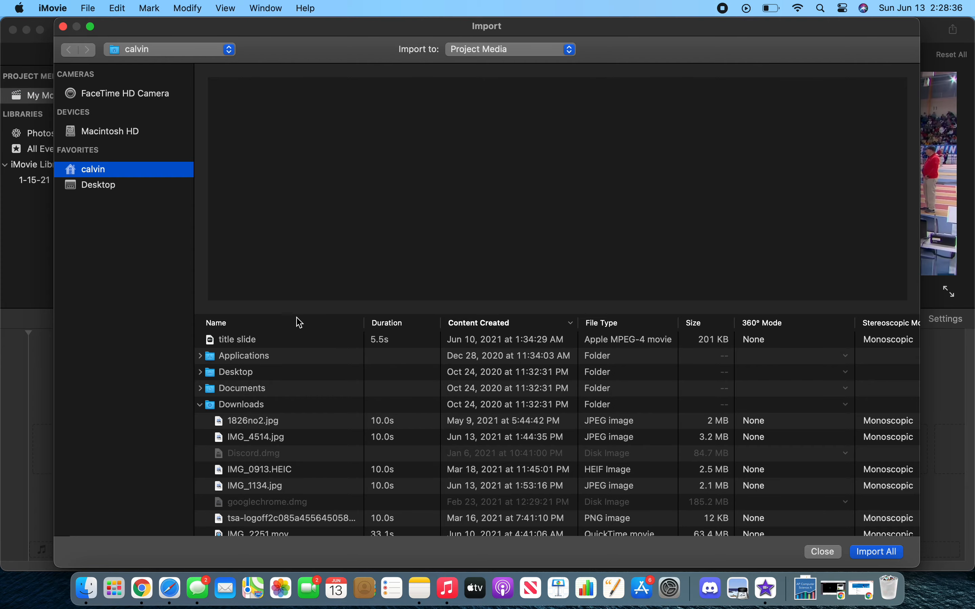
Step: Browse the files available for import in Downloads, preview 1826no2.jpg, and leave the import window without importing
scroll(400, 480, up, 15)
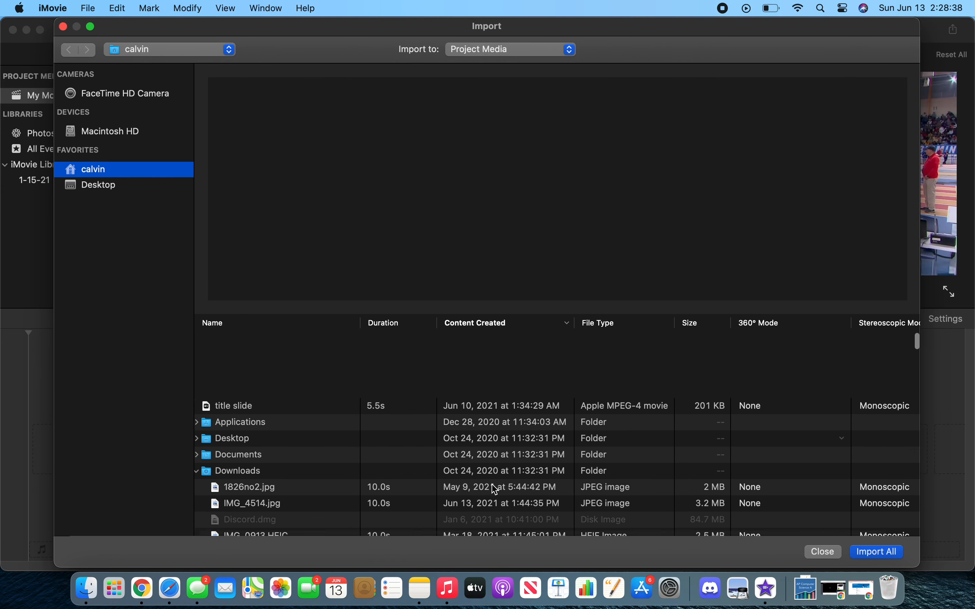
click(823, 552)
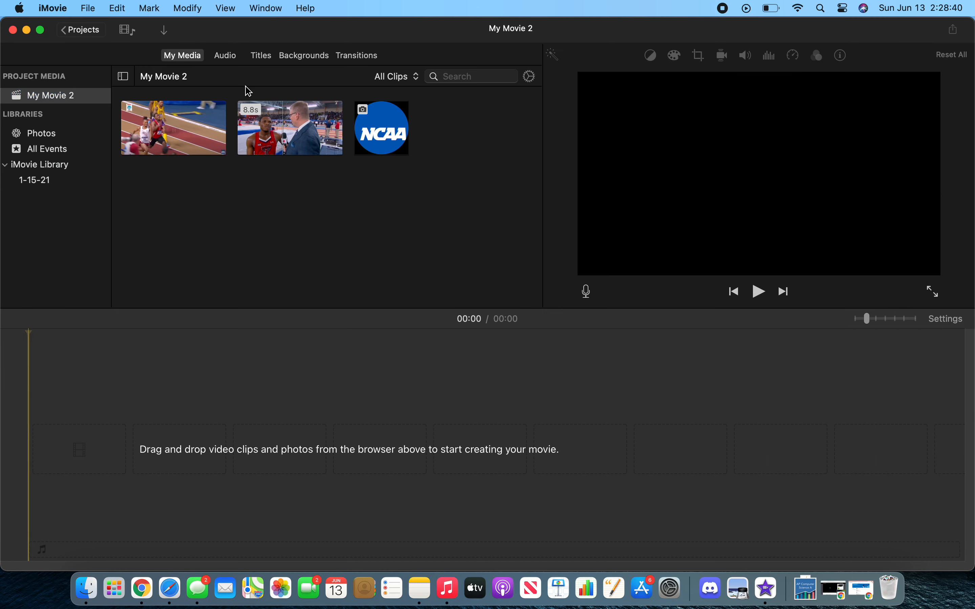
click(165, 33)
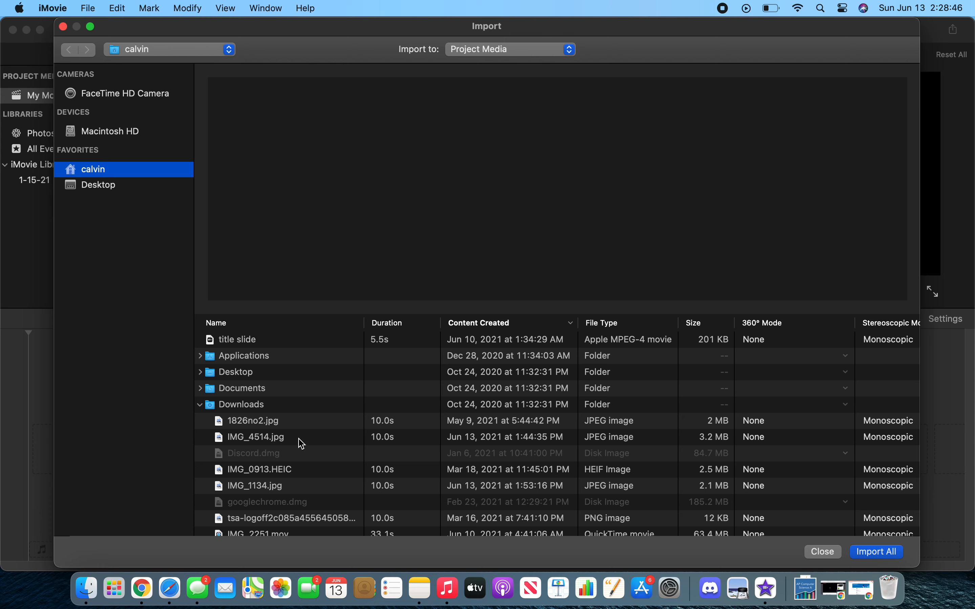
click(274, 422)
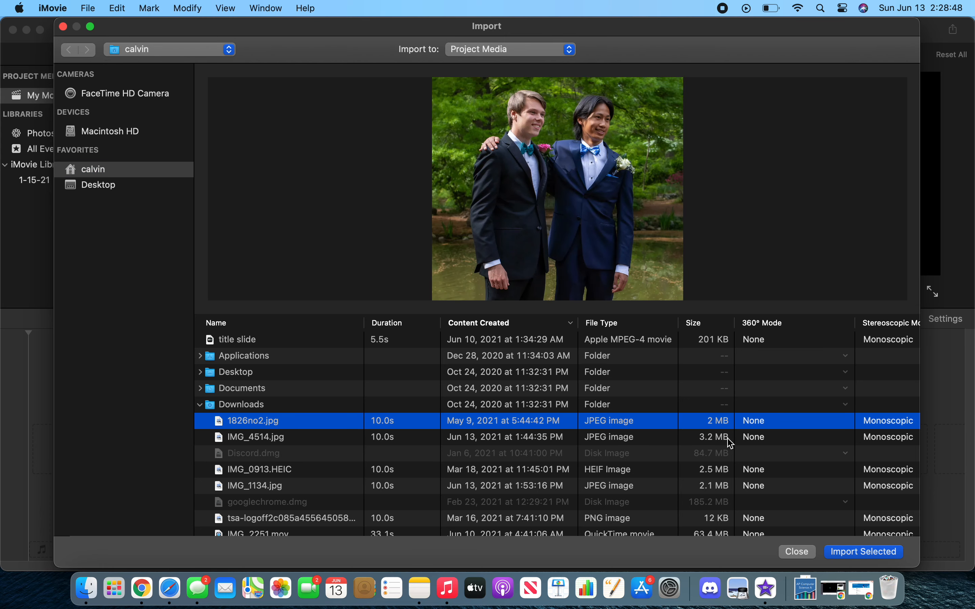
click(799, 554)
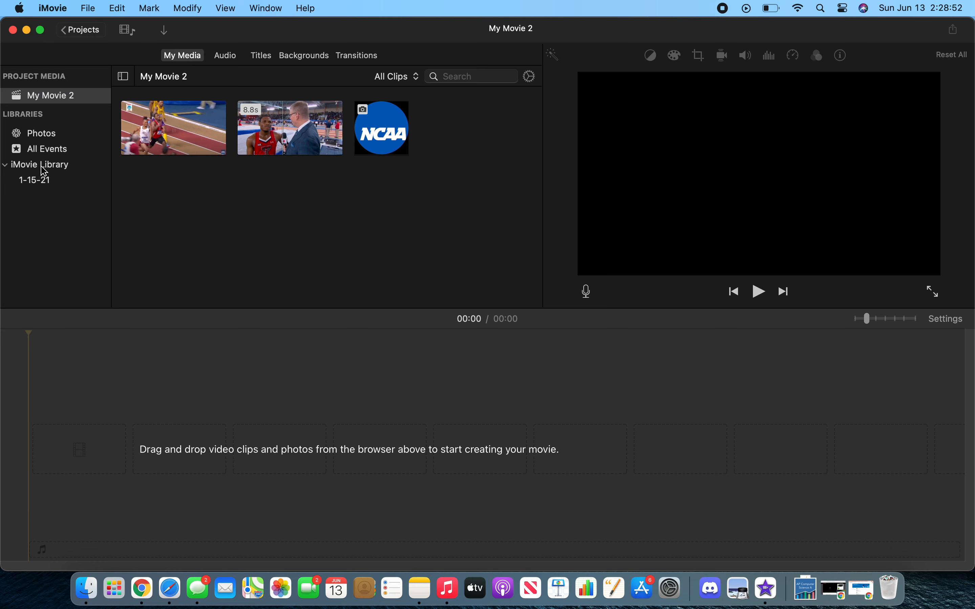
Step: View the clips in the library's 1-15-21 event and return to the My Movie 2 project media
click(44, 180)
drag(340, 227, 460, 142)
click(52, 97)
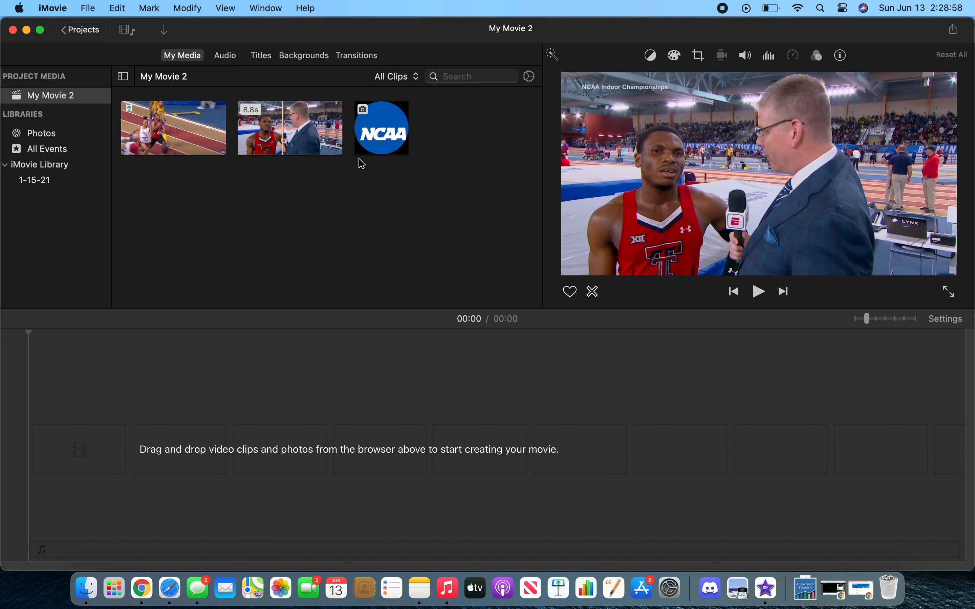
click(231, 57)
click(181, 57)
click(46, 181)
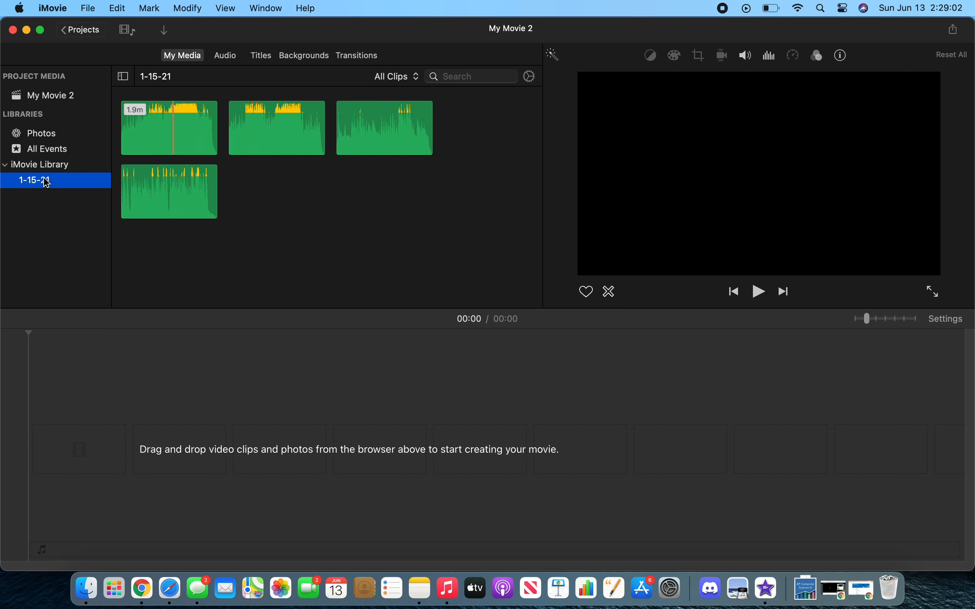
click(61, 101)
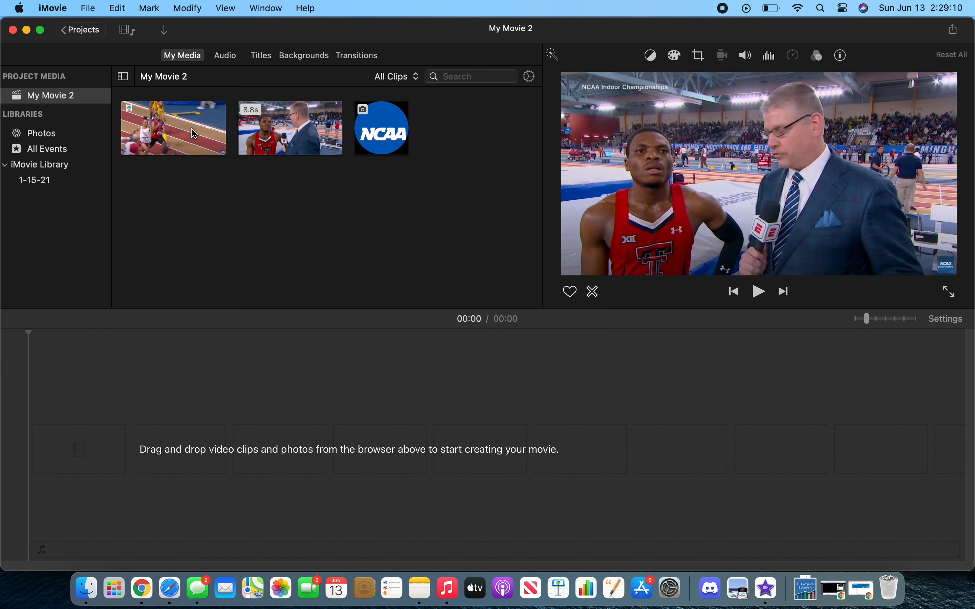
Step: Add the race clip followed by the interview clip to the timeline and play the opening seconds
drag(195, 133, 177, 401)
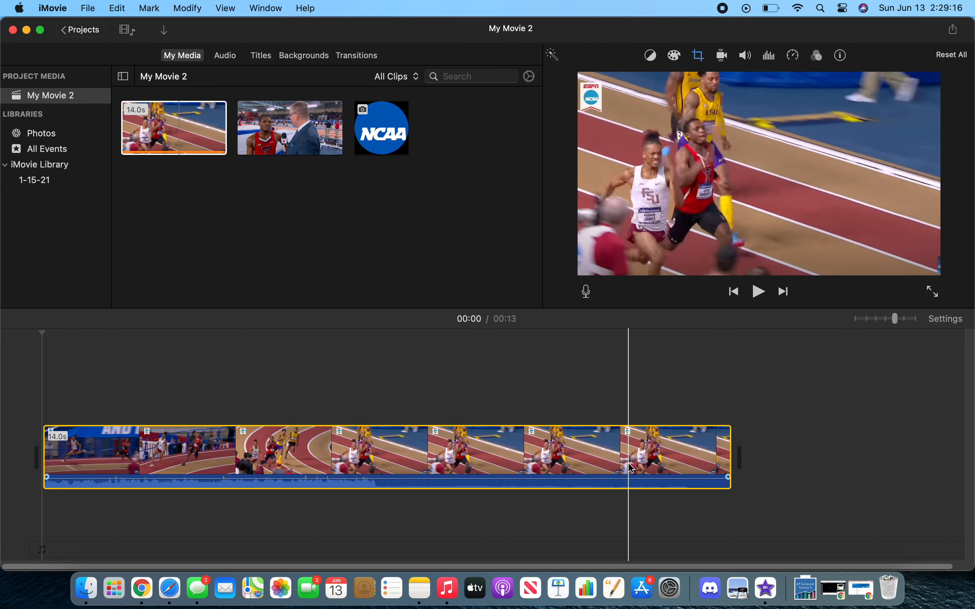
drag(282, 127, 670, 435)
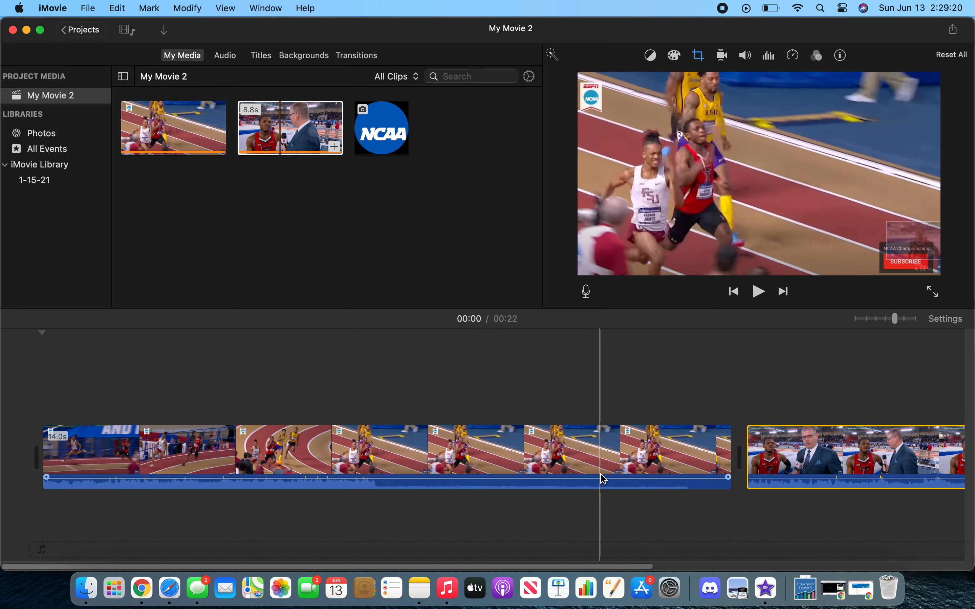
scroll(604, 480, right, 10)
scroll(450, 473, left, 3)
scroll(451, 474, left, 5)
key(space)
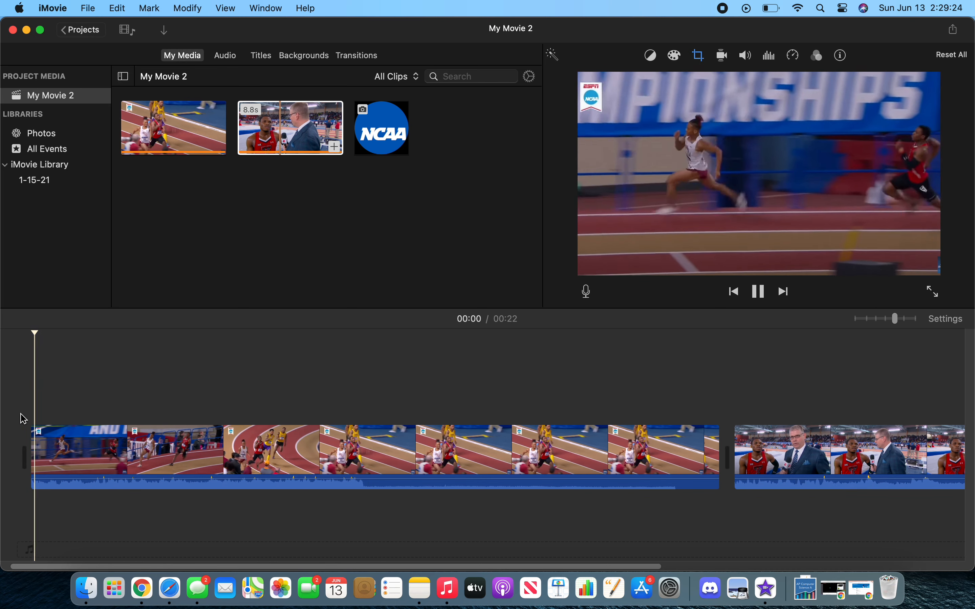
key(space)
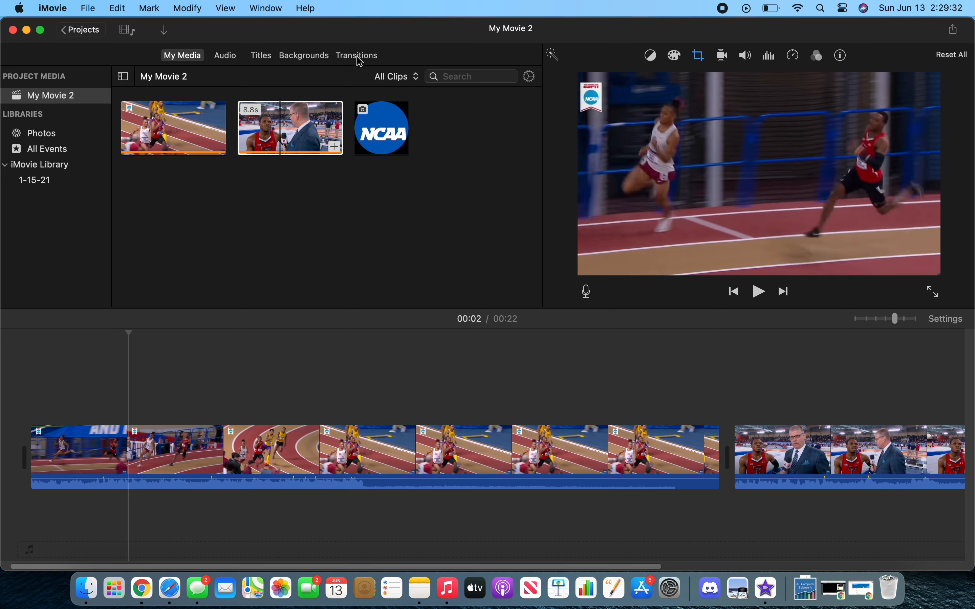
Step: Add a Fade to Black transition between the race clip and the interview clip
key(XF86AudioRaiseVolume)
click(349, 57)
scroll(201, 252, down, 3)
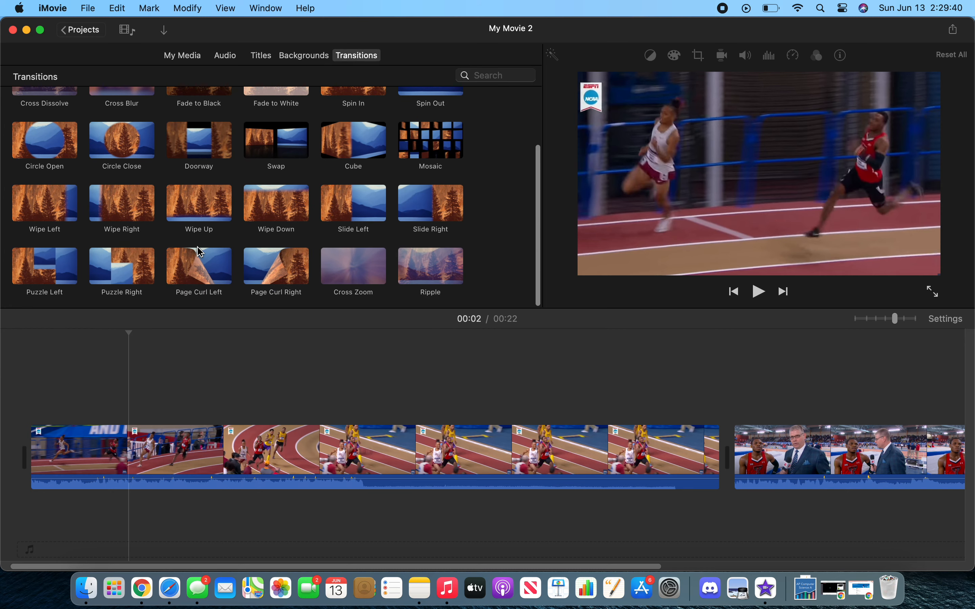
scroll(214, 250, up, 3)
scroll(250, 279, down, 2)
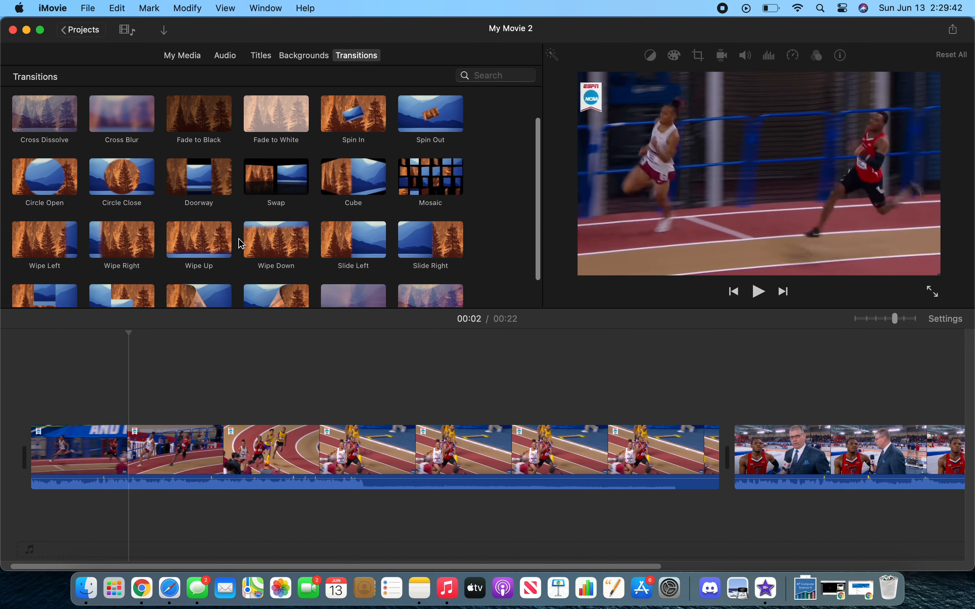
scroll(241, 244, up, 2)
click(201, 165)
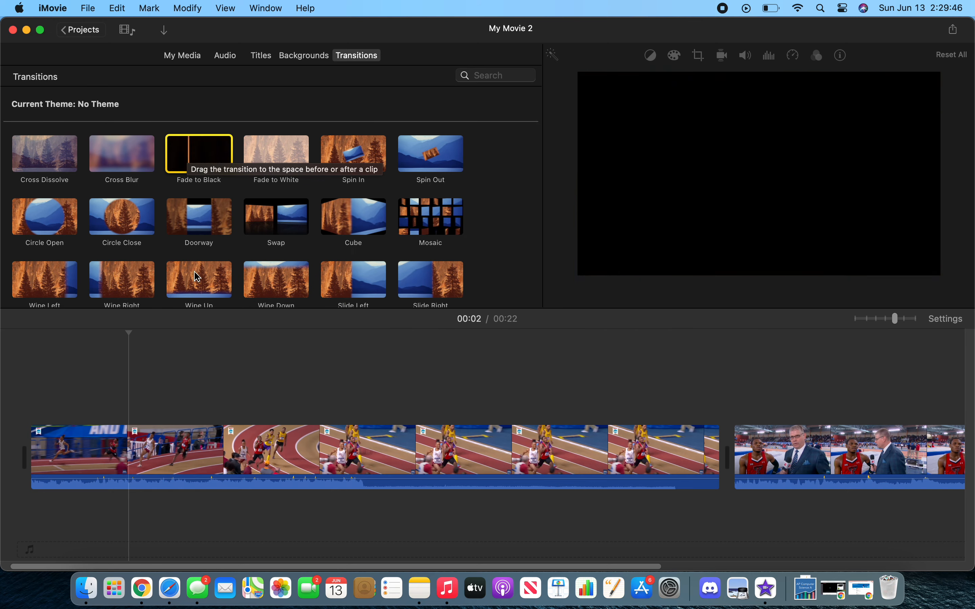
scroll(120, 398, left, 1)
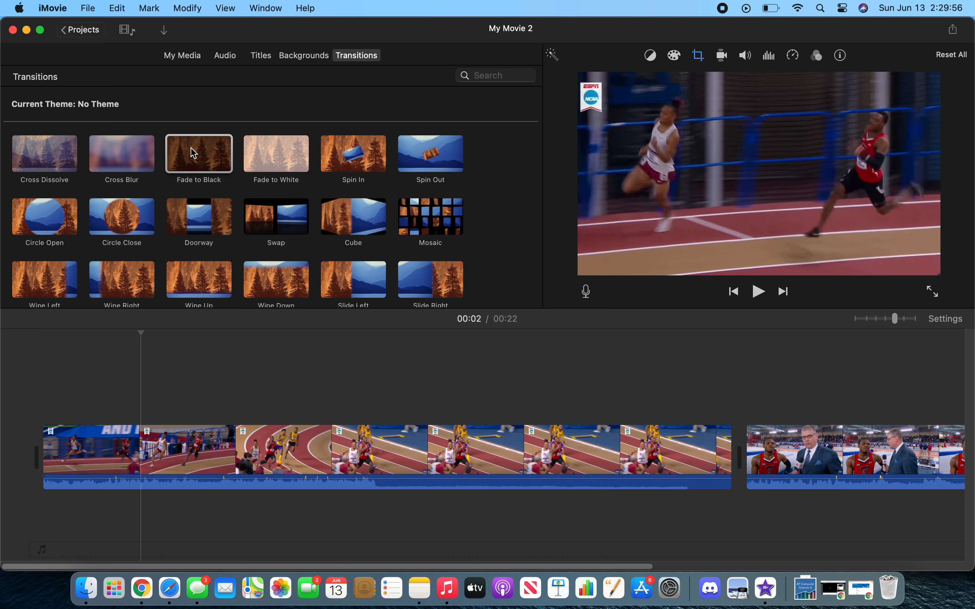
drag(194, 153, 689, 399)
drag(691, 449, 691, 450)
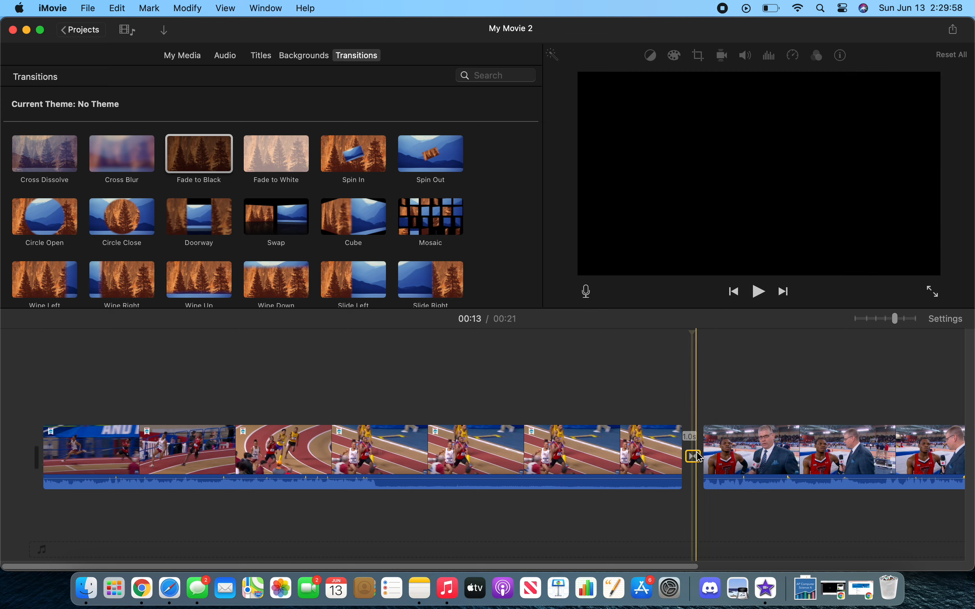
Step: Play the timeline across the transition between the two clips
click(642, 432)
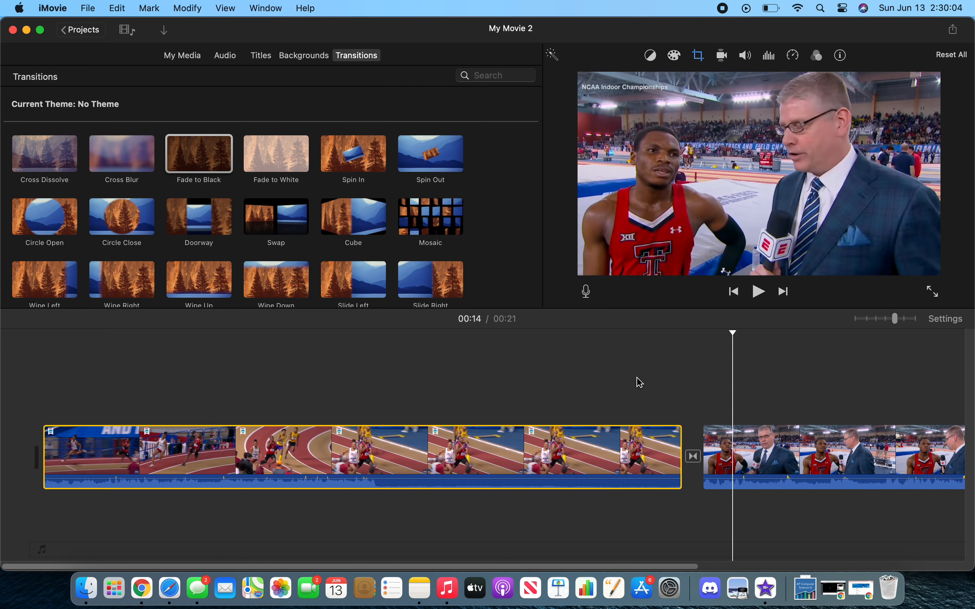
click(670, 419)
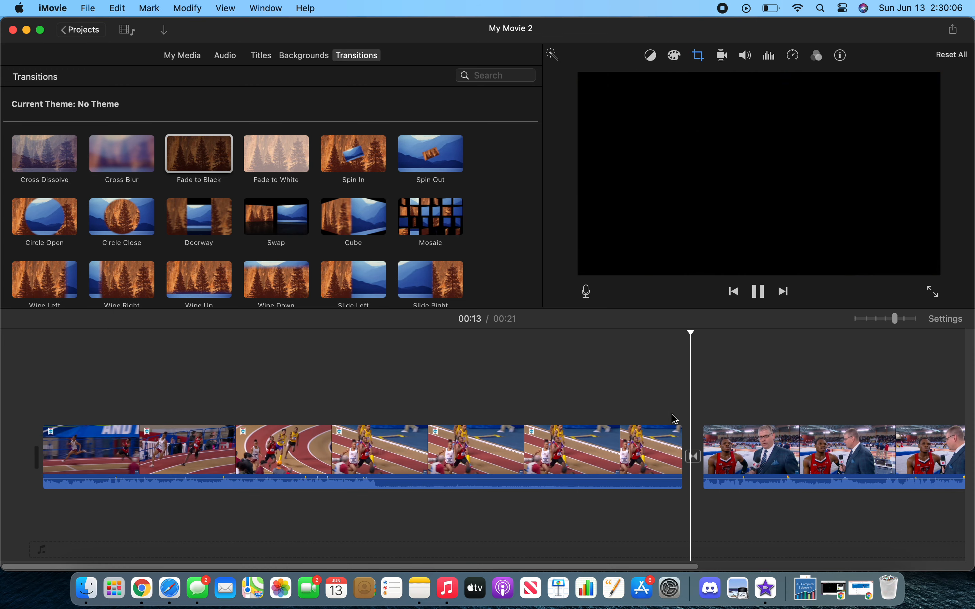
key(space)
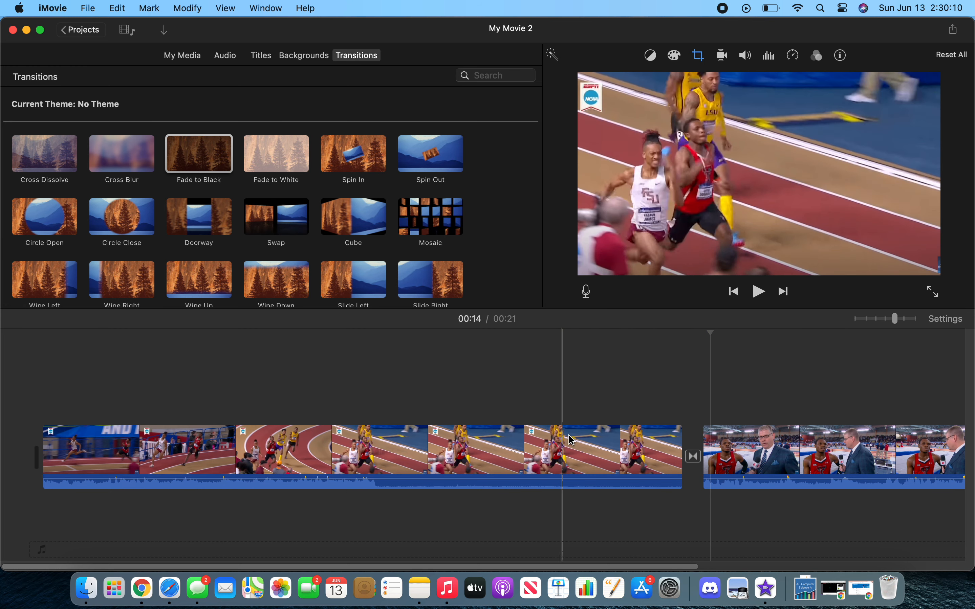
Step: Add a Fade to Black transition before the race clip at the start of the timeline
drag(215, 155, 38, 454)
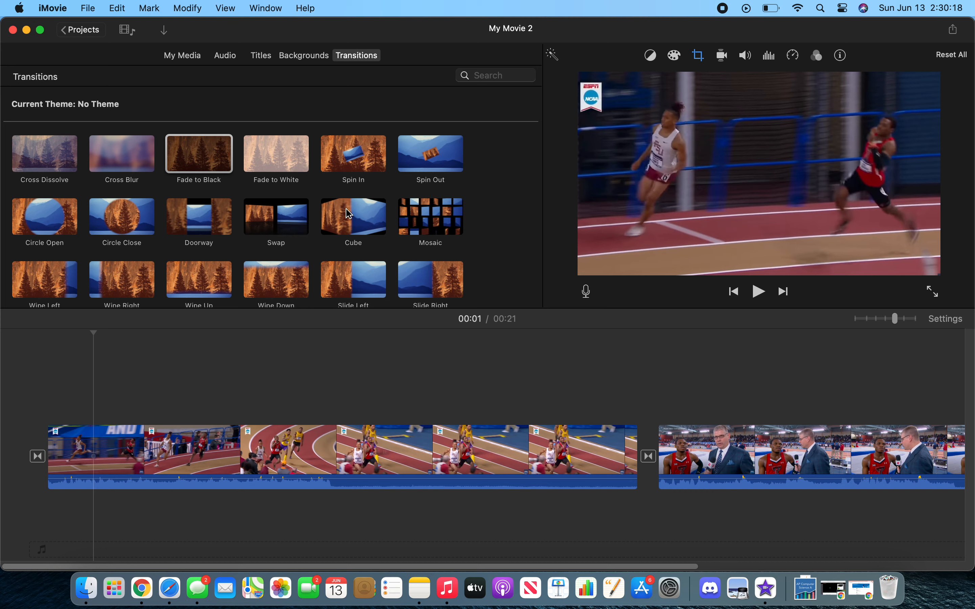
scroll(225, 228, down, 5)
scroll(210, 237, up, 5)
Step: Add a plain Black background after the interview clip and play the timeline into it
click(300, 62)
scroll(175, 334, right, 3)
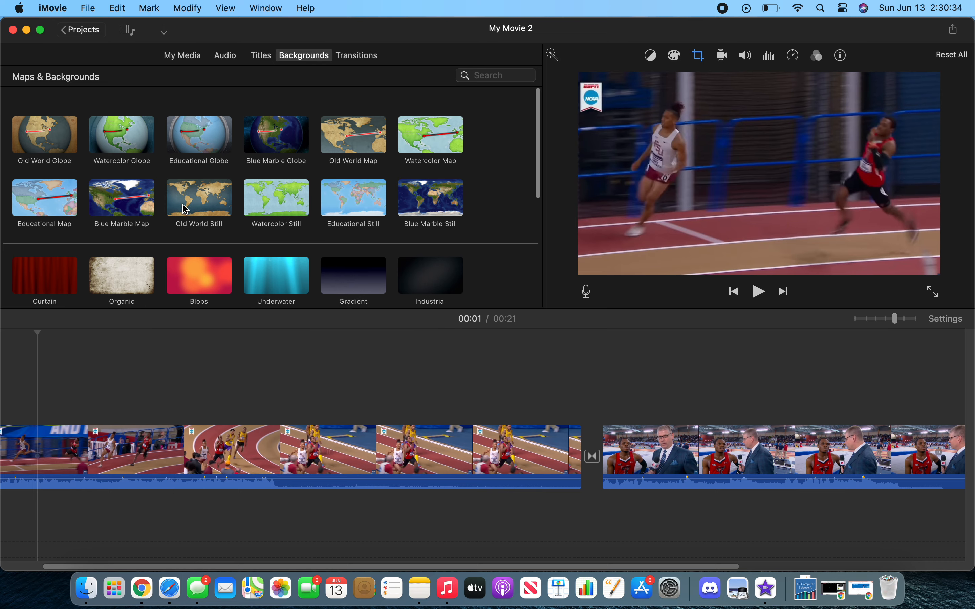
scroll(185, 210, down, 5)
scroll(180, 405, right, 5)
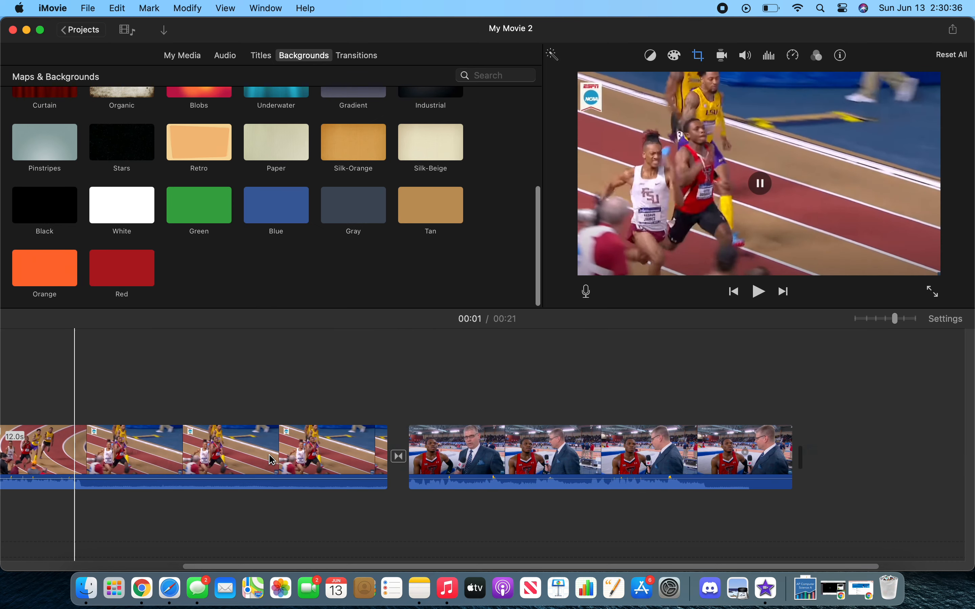
drag(69, 199, 695, 455)
click(644, 417)
key(space)
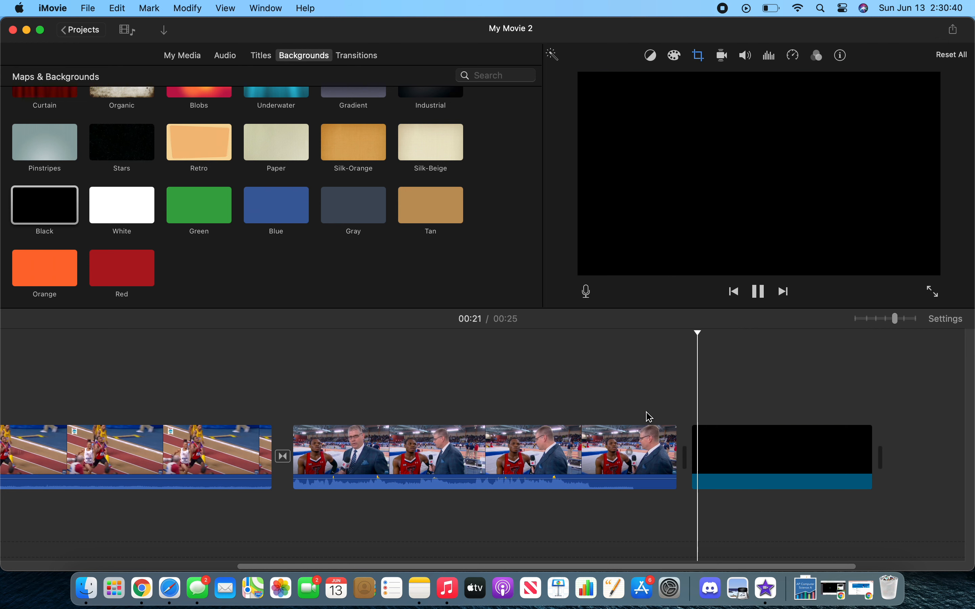
key(space)
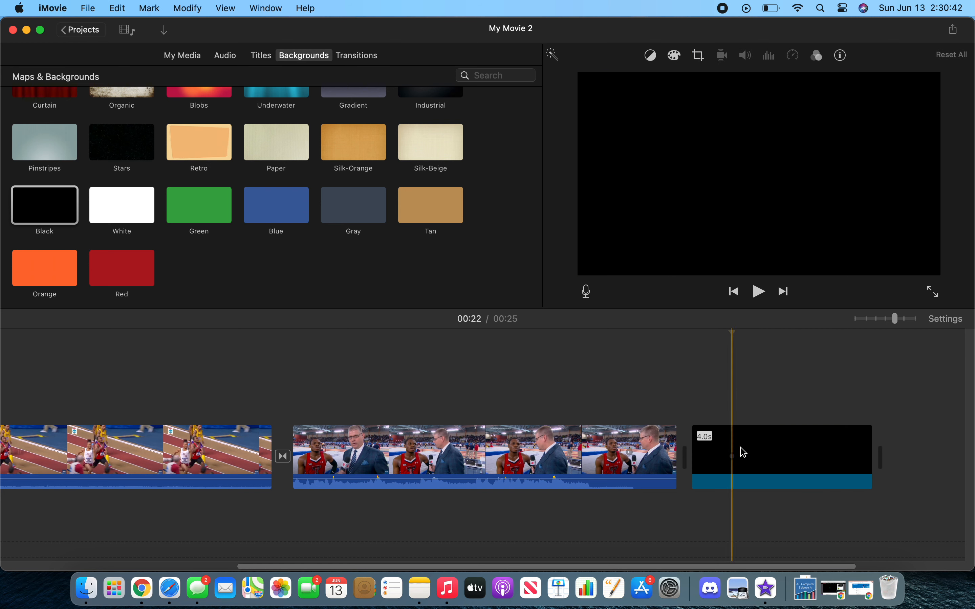
Step: Try adjusting the end edges of the black background and the interview clip in the timeline
click(706, 438)
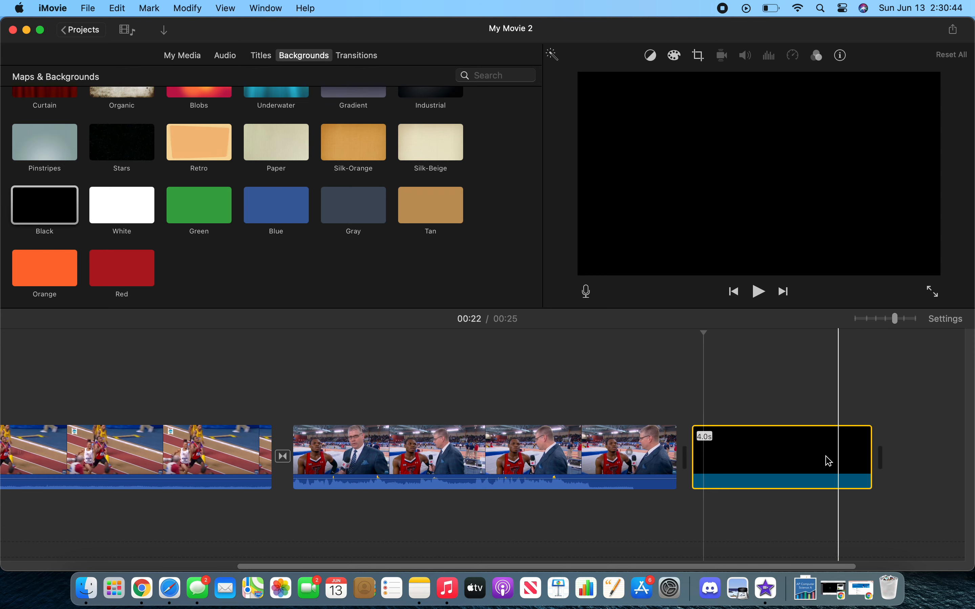
scroll(840, 463, right, 3)
mouse_move(778, 454)
mouse_down()
mouse_move(878, 456)
mouse_move(783, 452)
mouse_move(767, 465)
mouse_move(782, 459)
mouse_up()
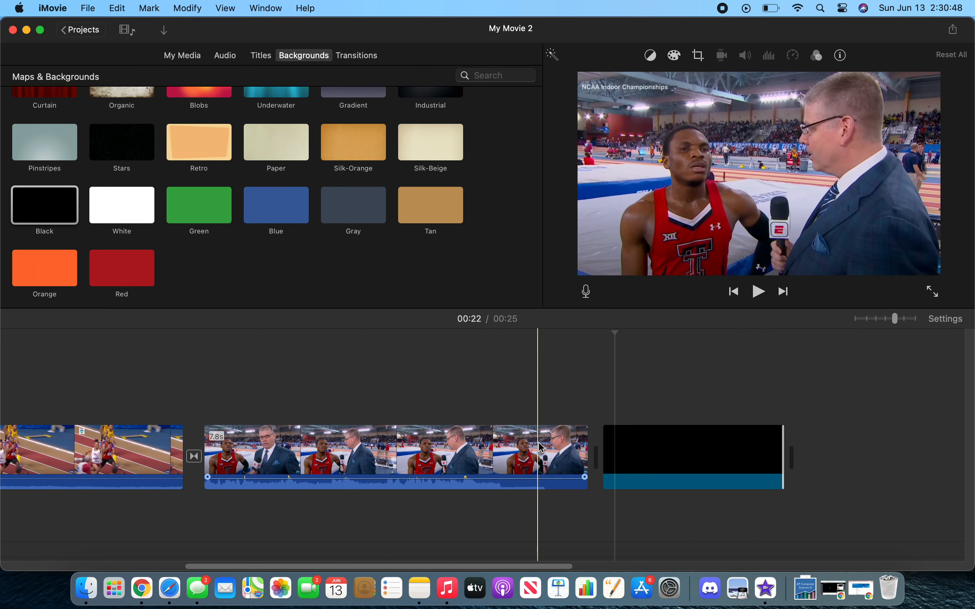
click(506, 451)
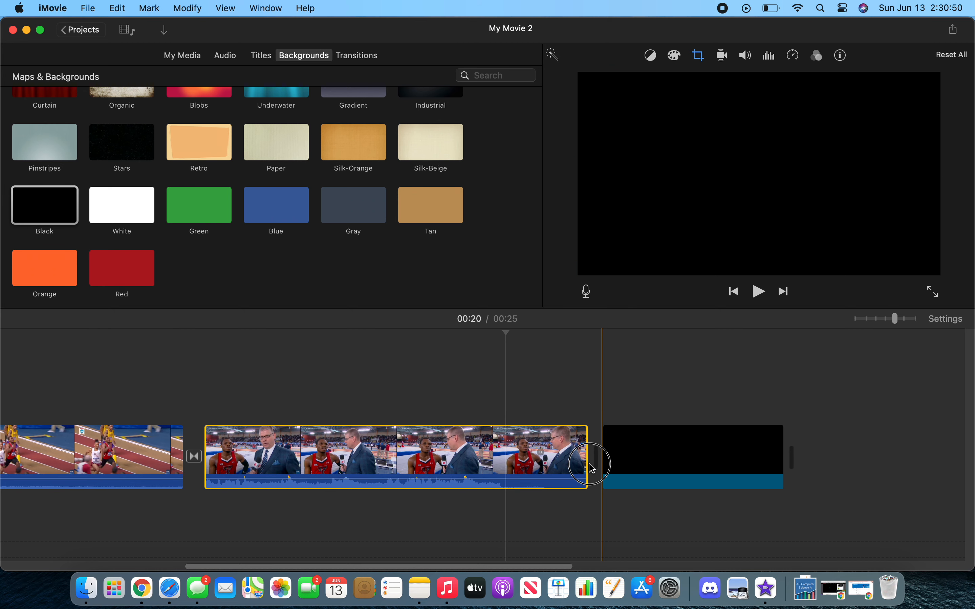
click(593, 464)
mouse_move(589, 460)
mouse_down()
mouse_move(522, 440)
mouse_move(470, 439)
mouse_move(588, 439)
mouse_up()
click(413, 451)
Step: Detach the audio from the race clip and select the separated audio track
scroll(216, 427, left, 4)
scroll(215, 428, left, 4)
click(283, 447)
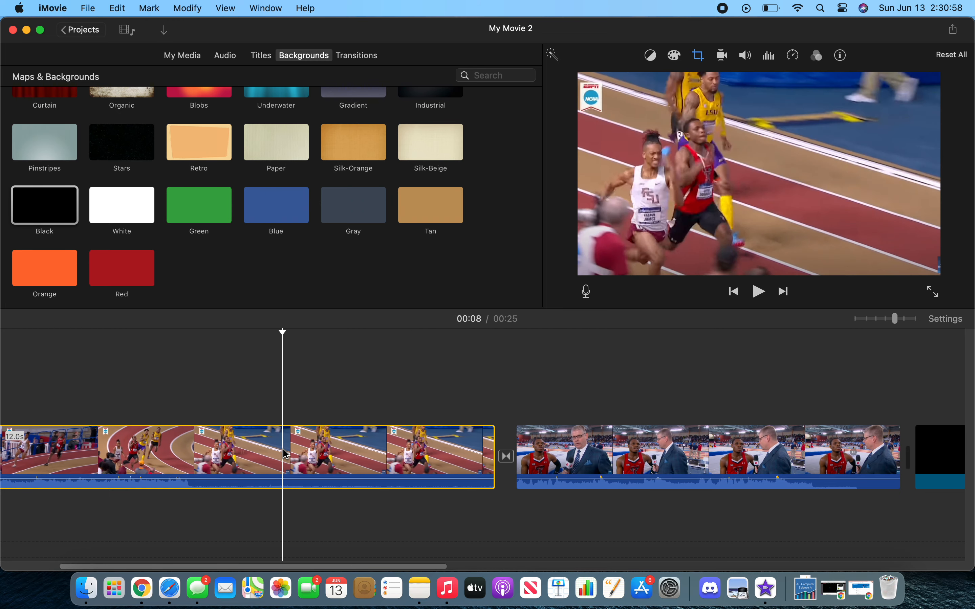
scroll(343, 452, left, 4)
right_click(404, 459)
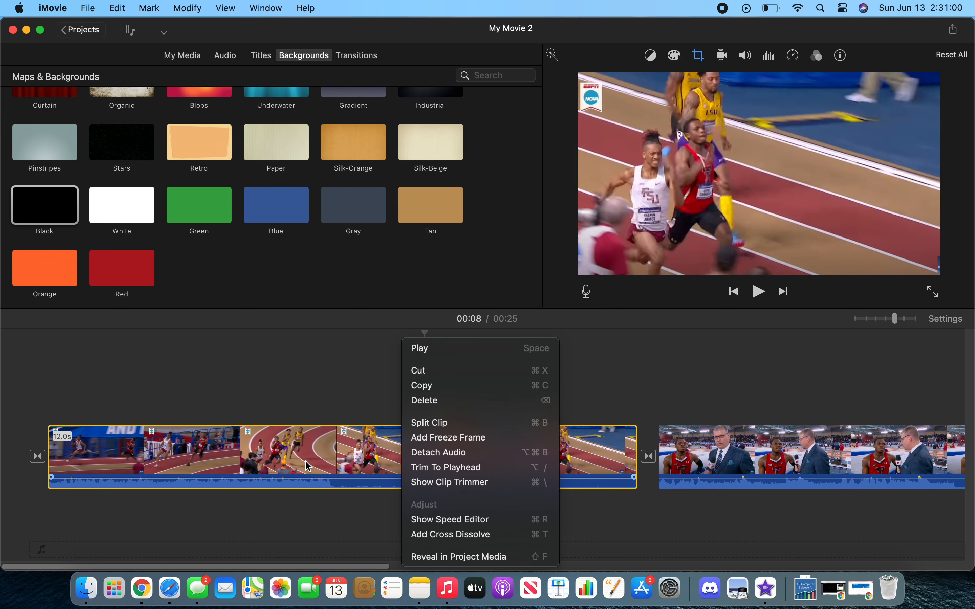
right_click(326, 453)
click(368, 453)
click(273, 510)
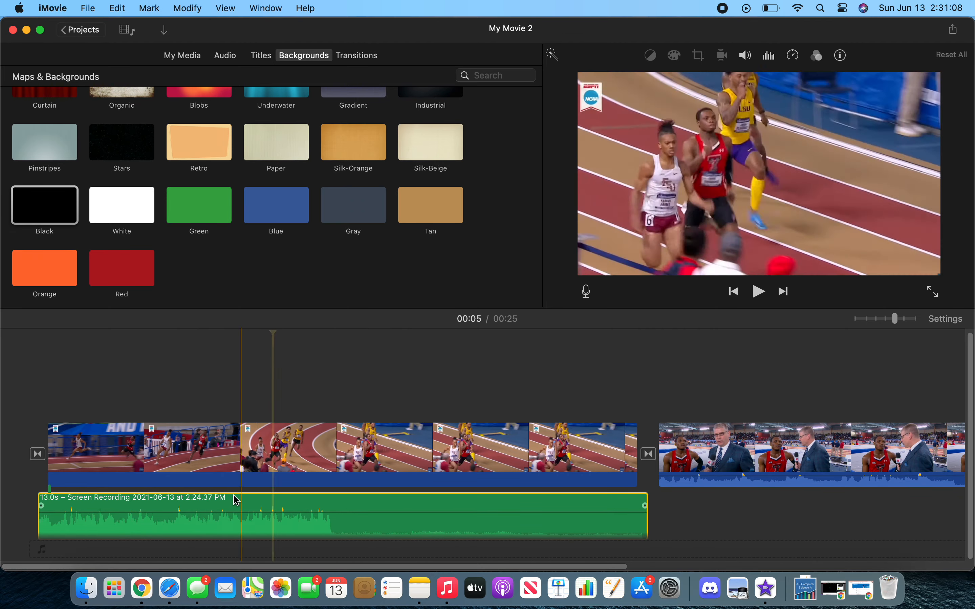
click(354, 504)
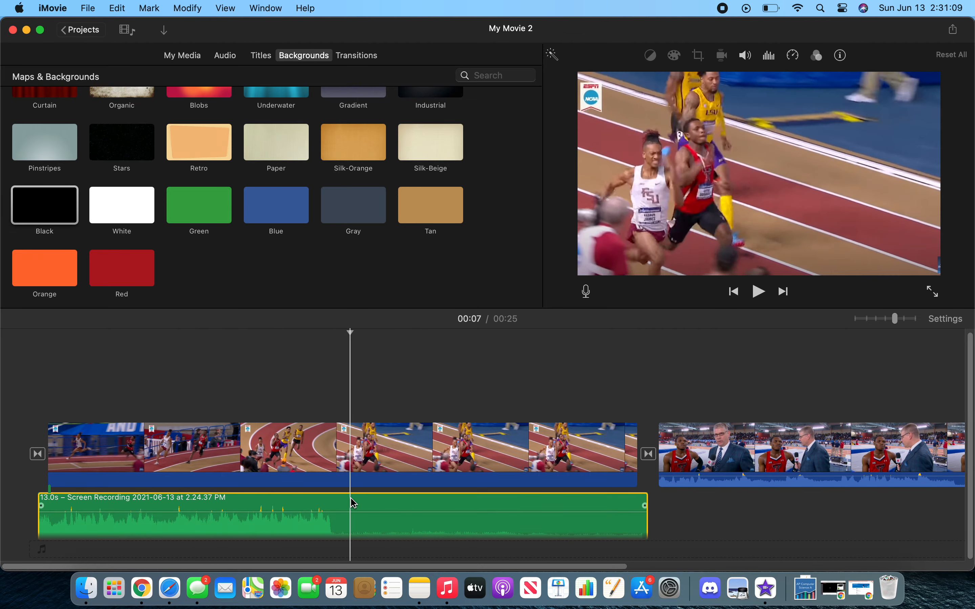
Step: Split the race clip at 00:07
click(364, 450)
right_click(364, 450)
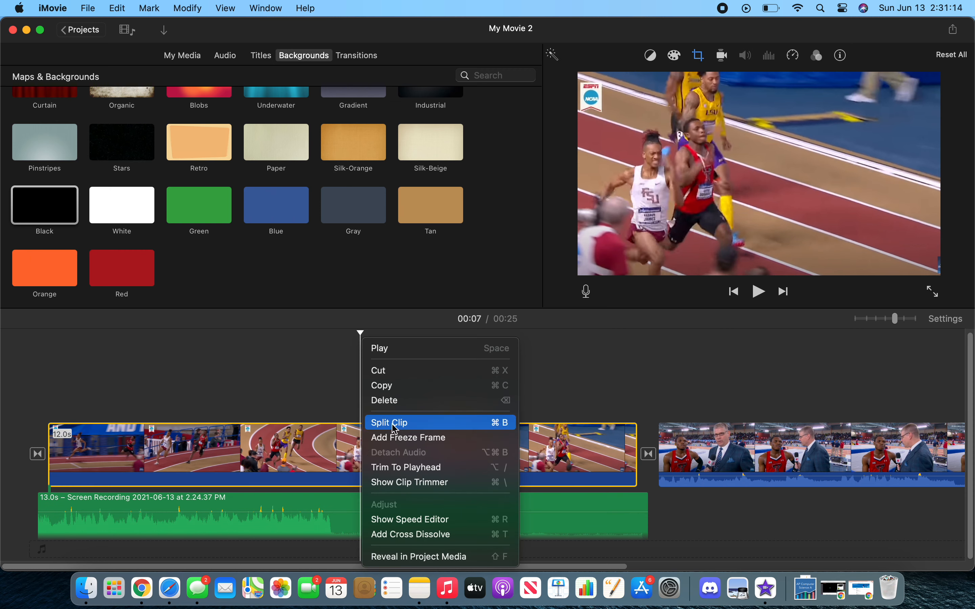
click(395, 422)
Step: Select the two pieces of the split race clip in turn to check that they are separate
click(408, 447)
right_click(428, 445)
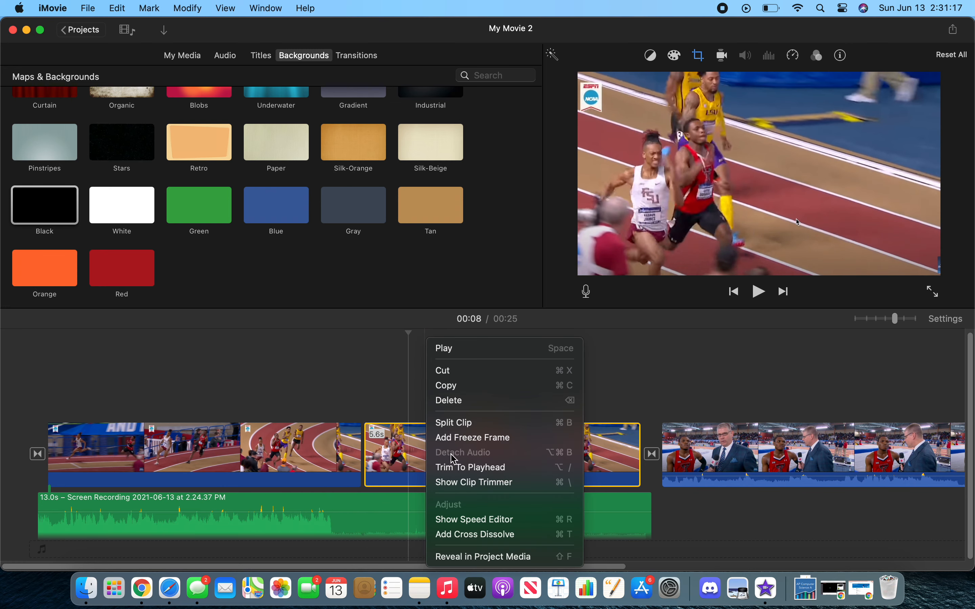
click(415, 451)
click(282, 447)
click(426, 447)
click(316, 447)
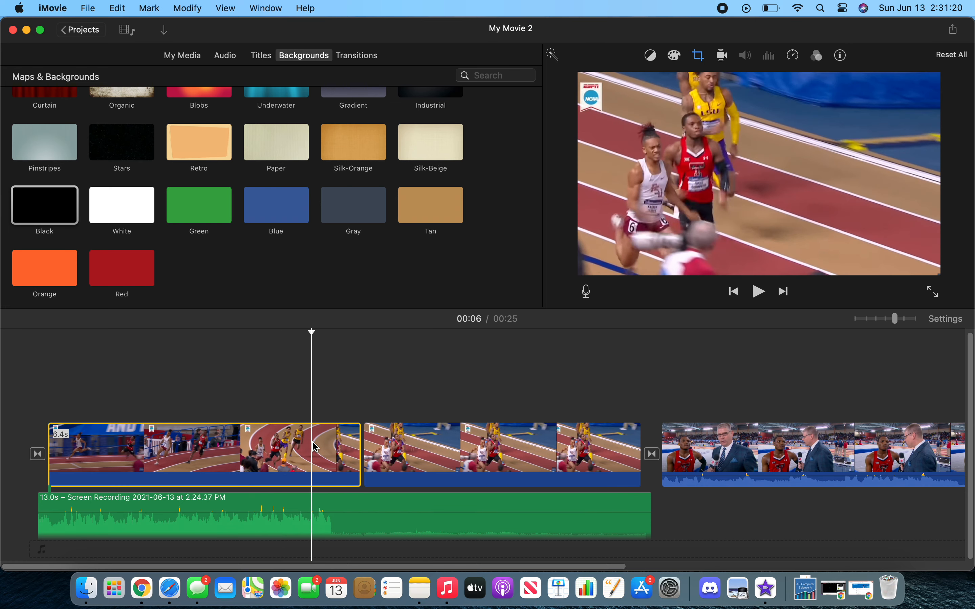
Step: Try to extend the end edge of the second race piece in the timeline
click(585, 447)
drag(628, 445, 652, 445)
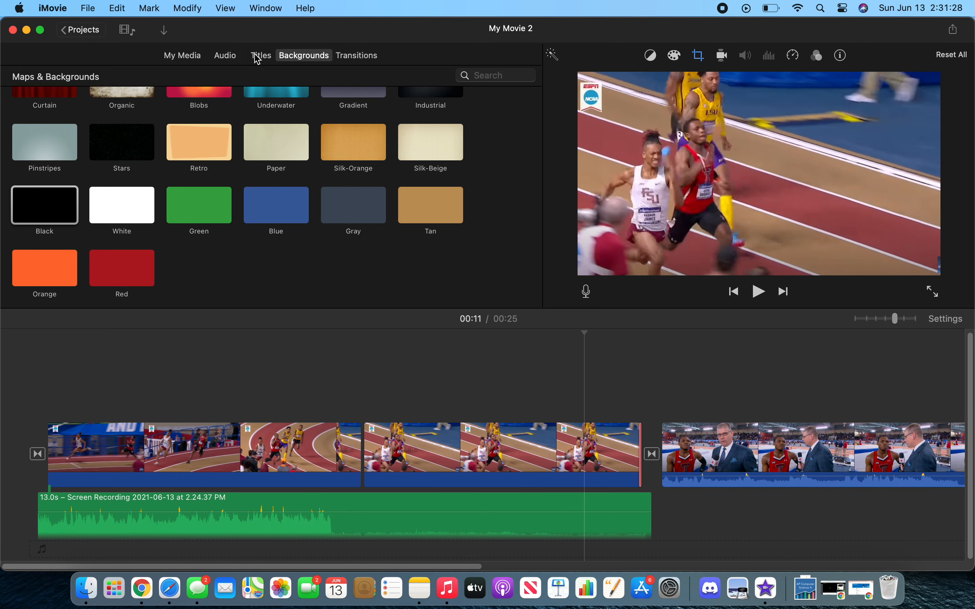
Step: Add a Reveal Lower Third title above the first race piece, starting about a second into the movie
click(260, 56)
key(Home)
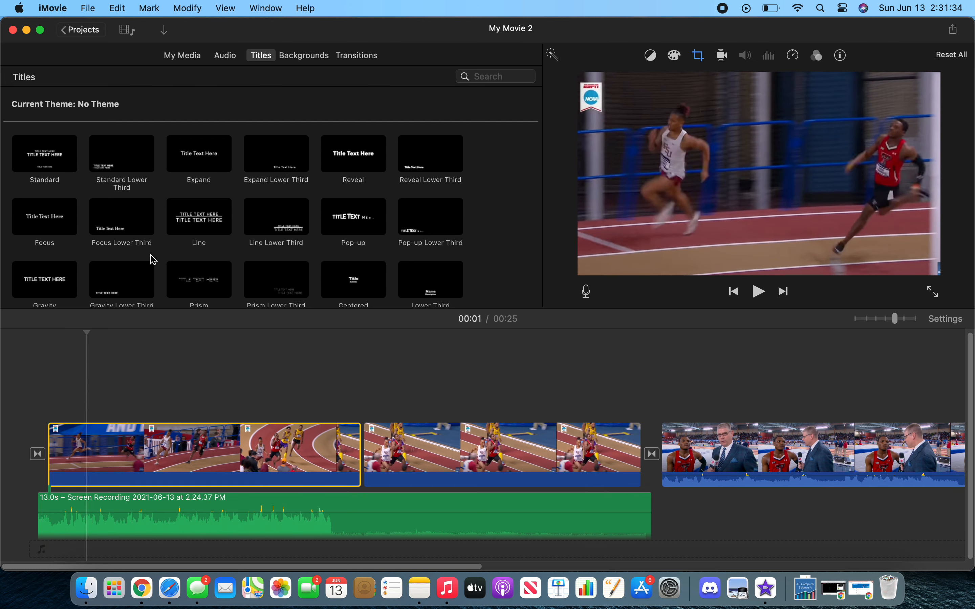
scroll(153, 260, down, 2)
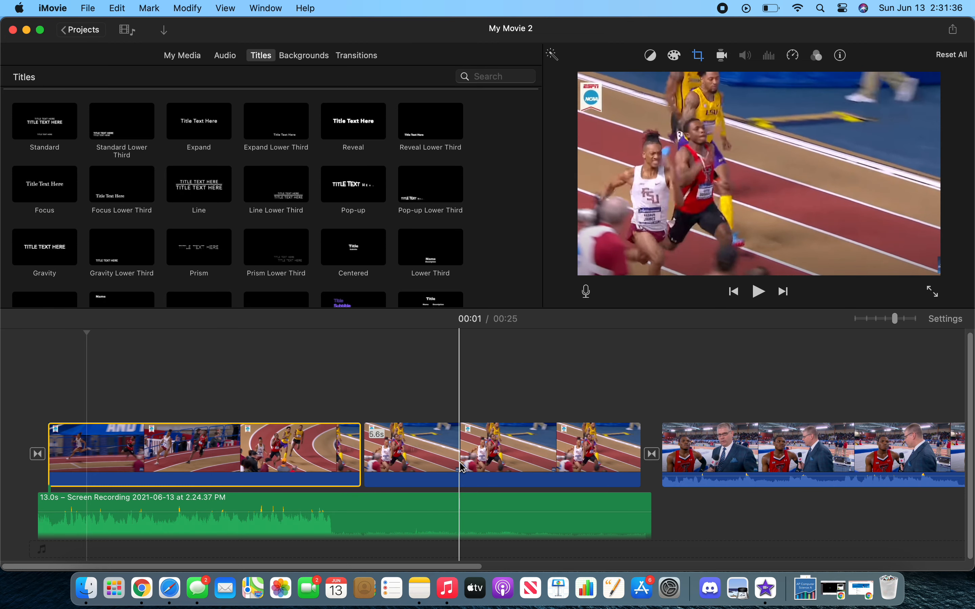
scroll(241, 182, down, 5)
scroll(184, 191, up, 8)
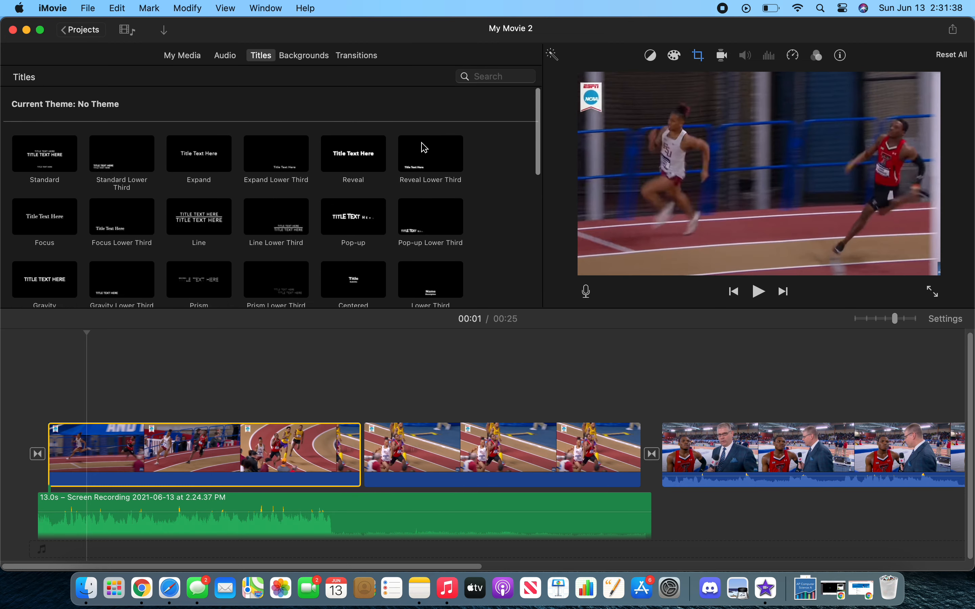
drag(438, 163, 121, 407)
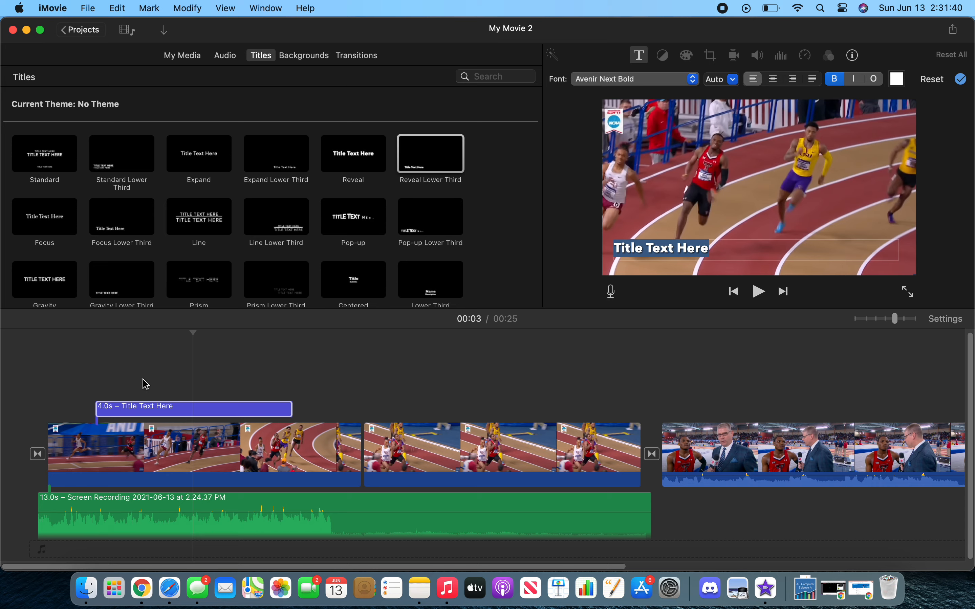
Step: Play the movie from just before the new title to preview its animation
click(93, 378)
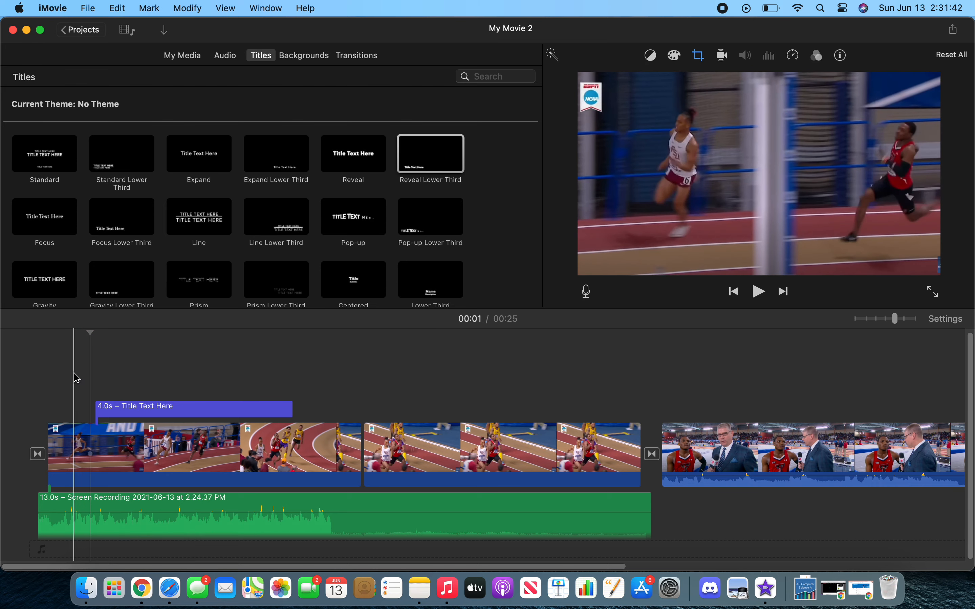
key(space)
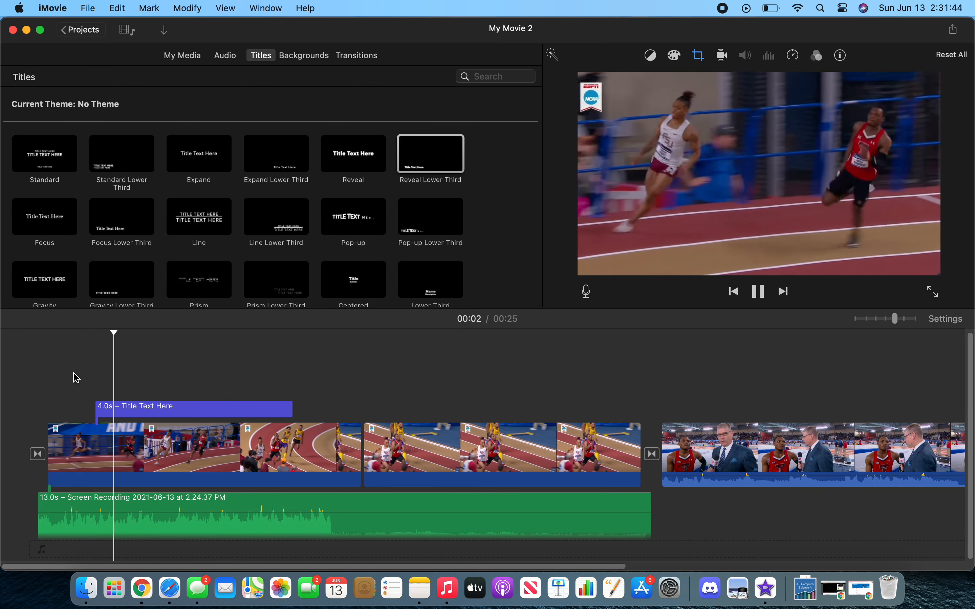
key(space)
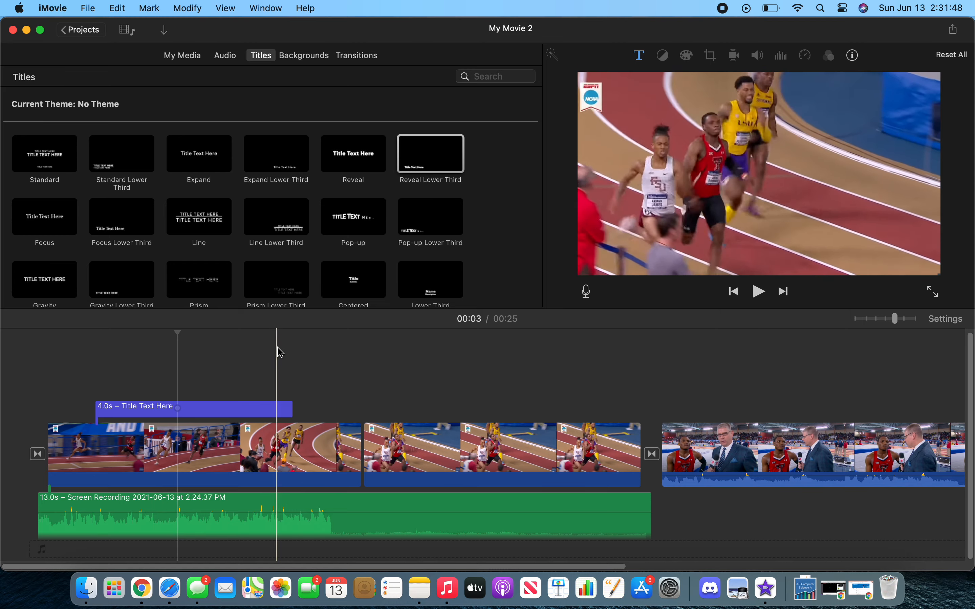
Step: Select the title above the first race piece and examine its font and text size choices
click(158, 407)
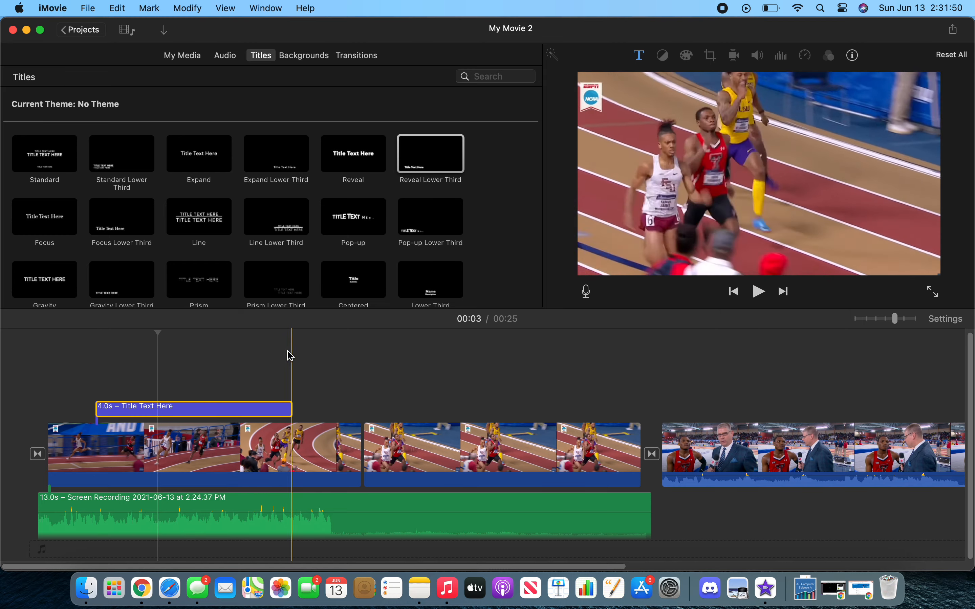
click(640, 55)
click(630, 77)
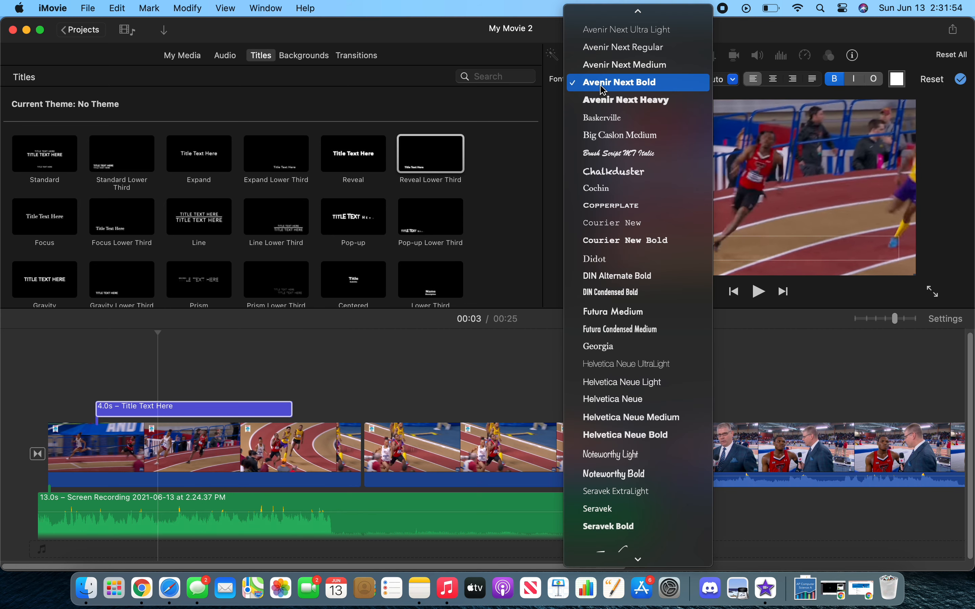
click(730, 83)
click(734, 82)
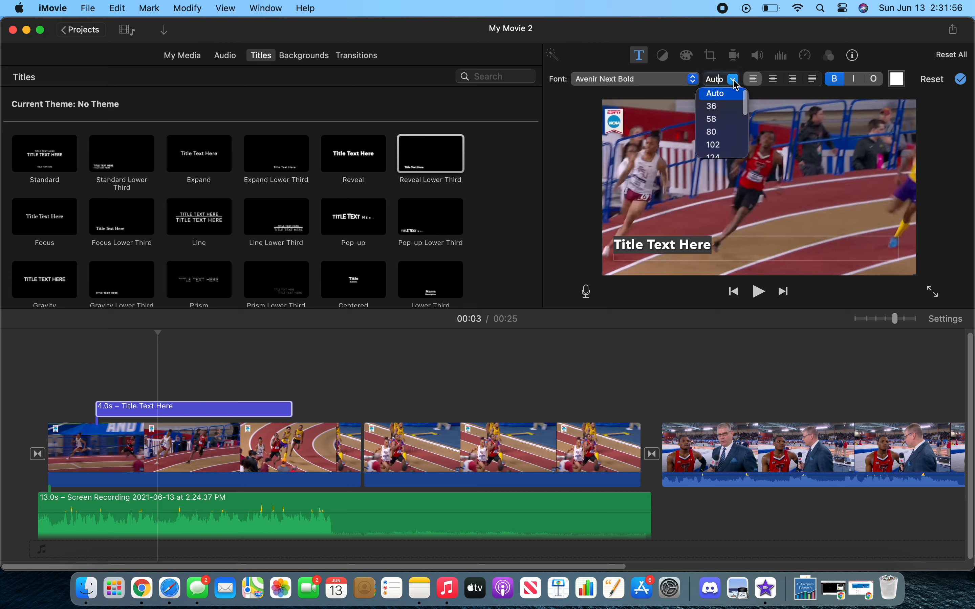
scroll(740, 124, down, 5)
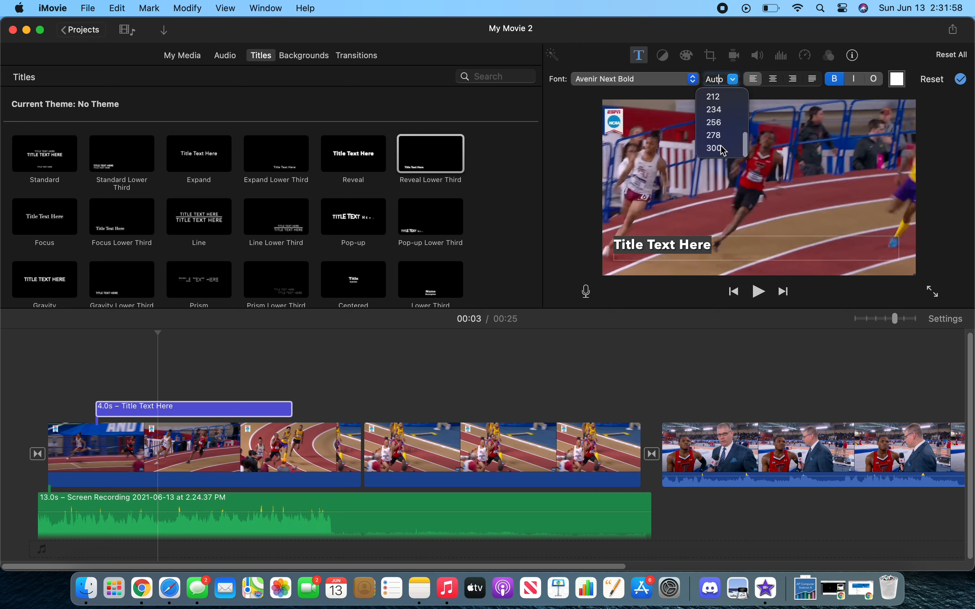
scroll(734, 126, up, 5)
Step: Try the centre, right and justified alignments and the italic style on the title text
click(772, 80)
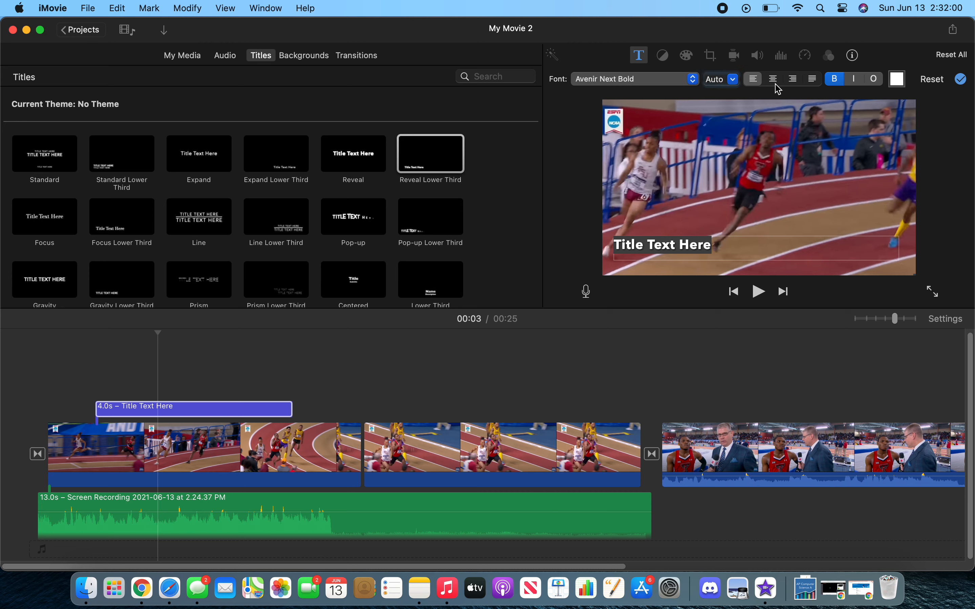
click(773, 79)
click(793, 79)
click(813, 80)
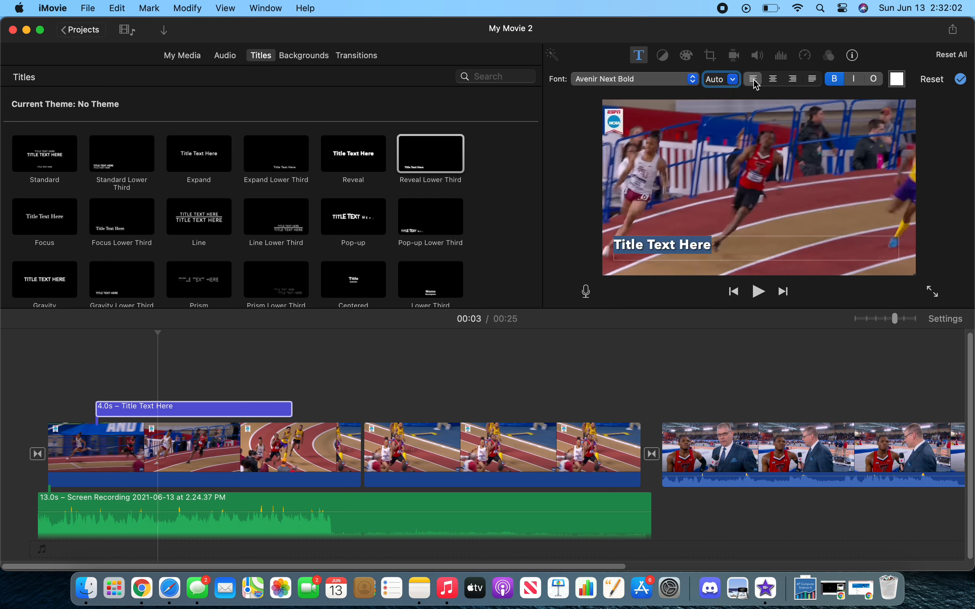
click(854, 81)
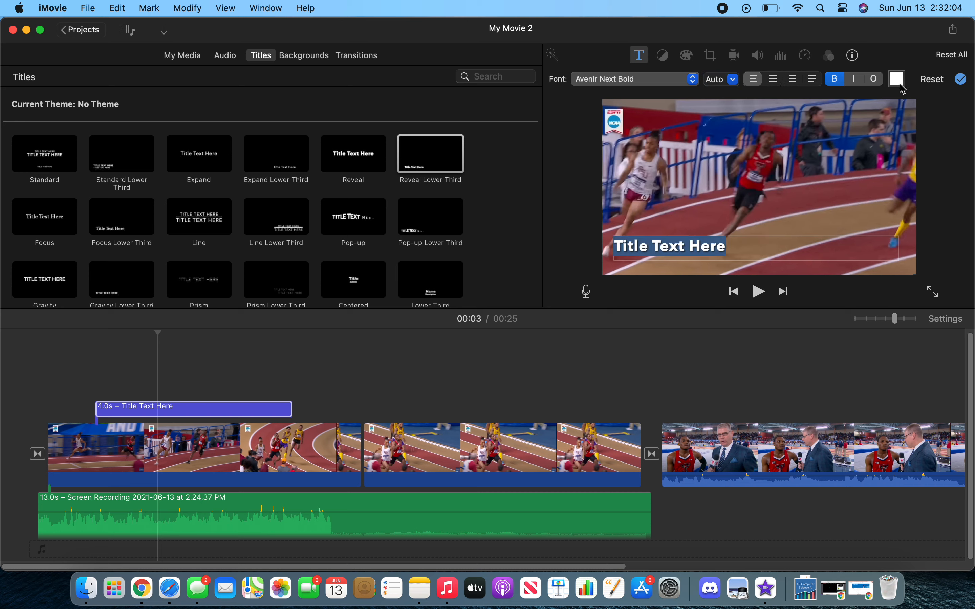
Step: Set the title's text colour to light blue and replace its placeholder text with "hello"
click(901, 83)
drag(120, 389, 57, 455)
click(6, 335)
text(hwllo)
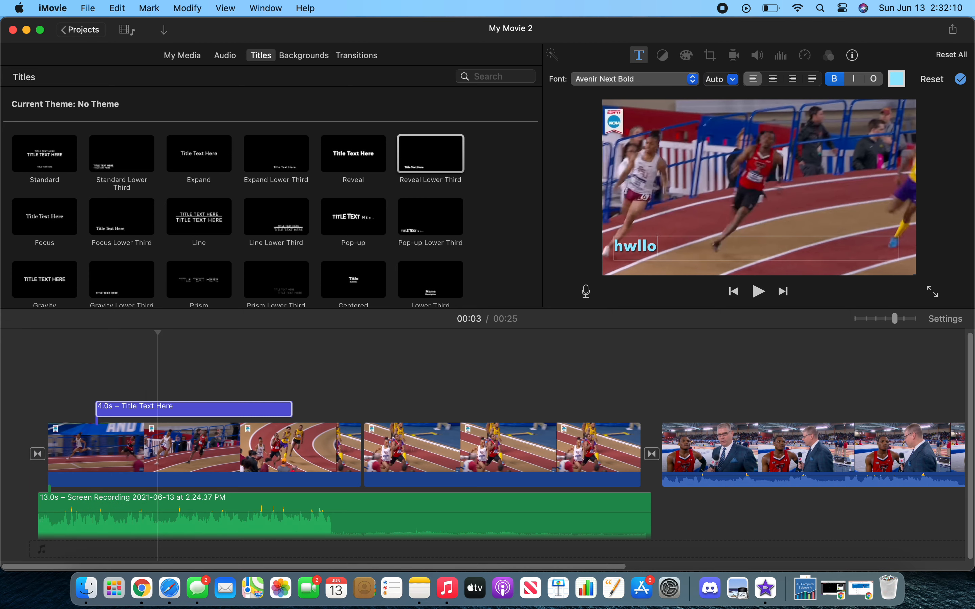
click(580, 251)
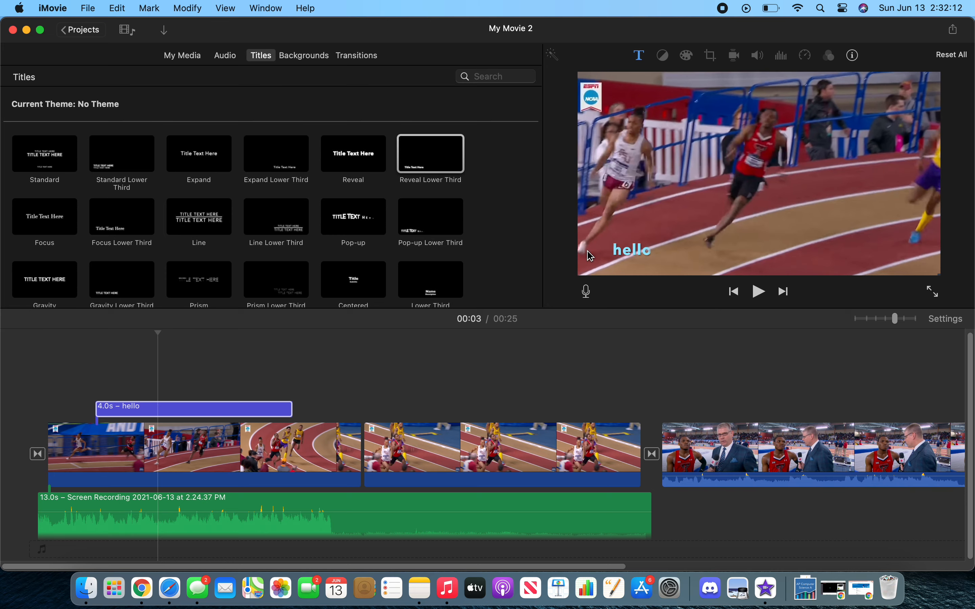
Step: Play the section containing the "hello" title to check how it appears over the race
click(89, 404)
key(space)
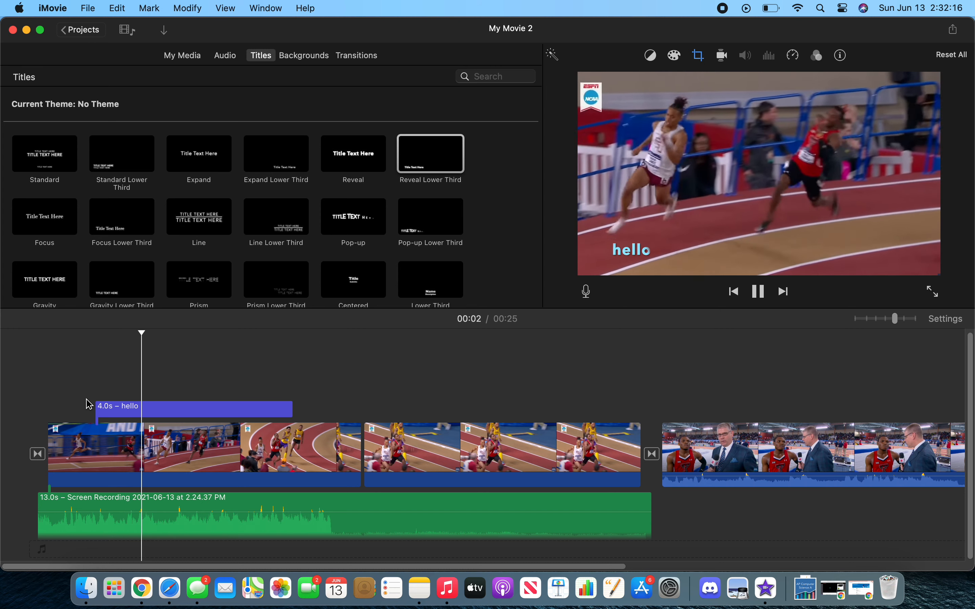
key(space)
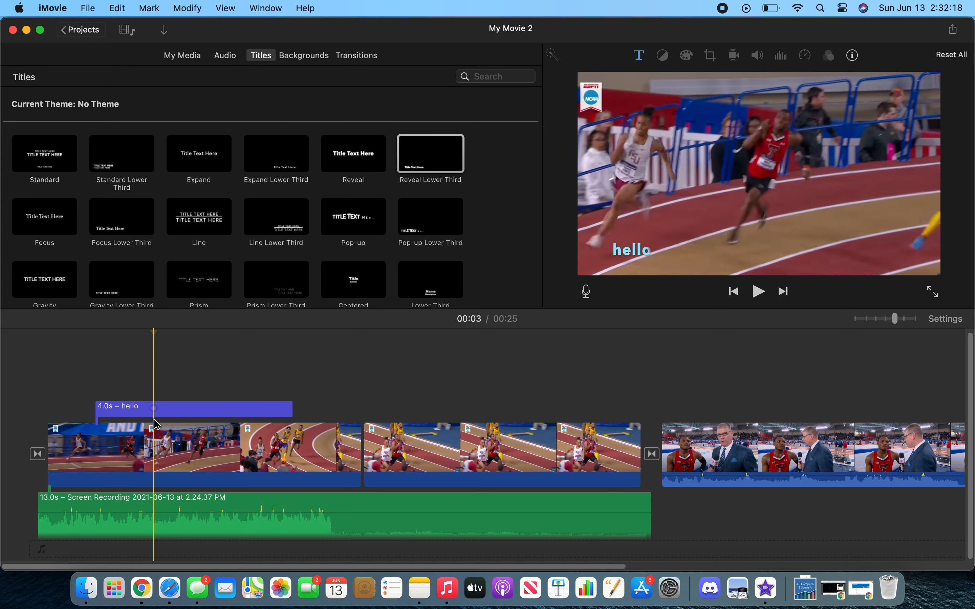
Step: Place the NCAA logo image from the project media above the second race piece as an overlay clip
click(173, 55)
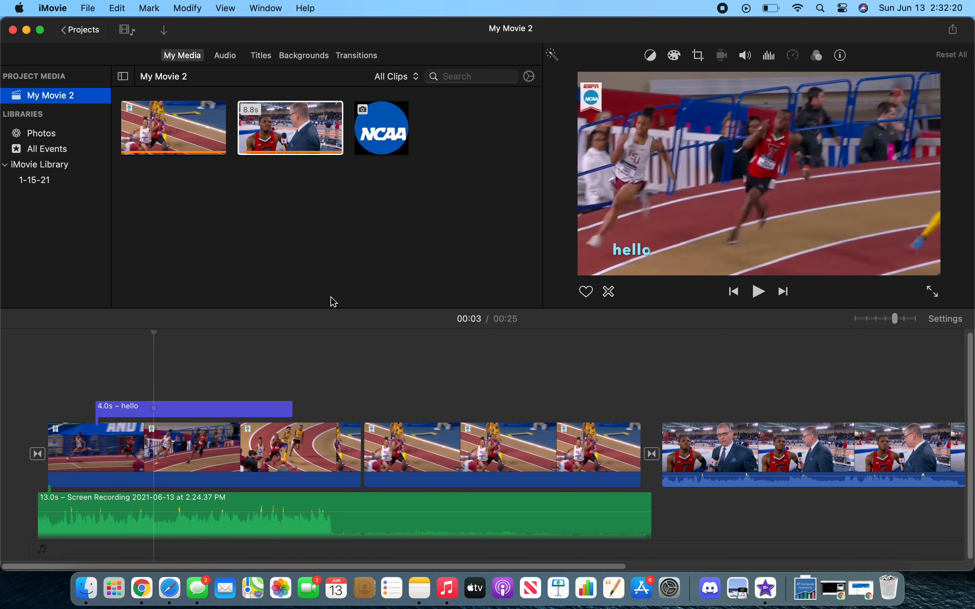
scroll(349, 386, right, 3)
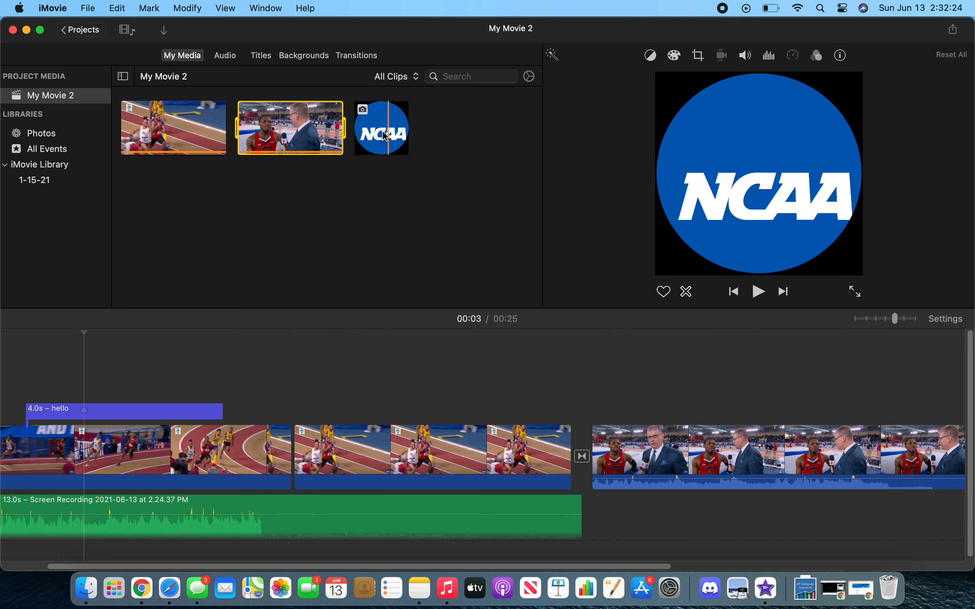
click(396, 162)
drag(385, 148, 331, 379)
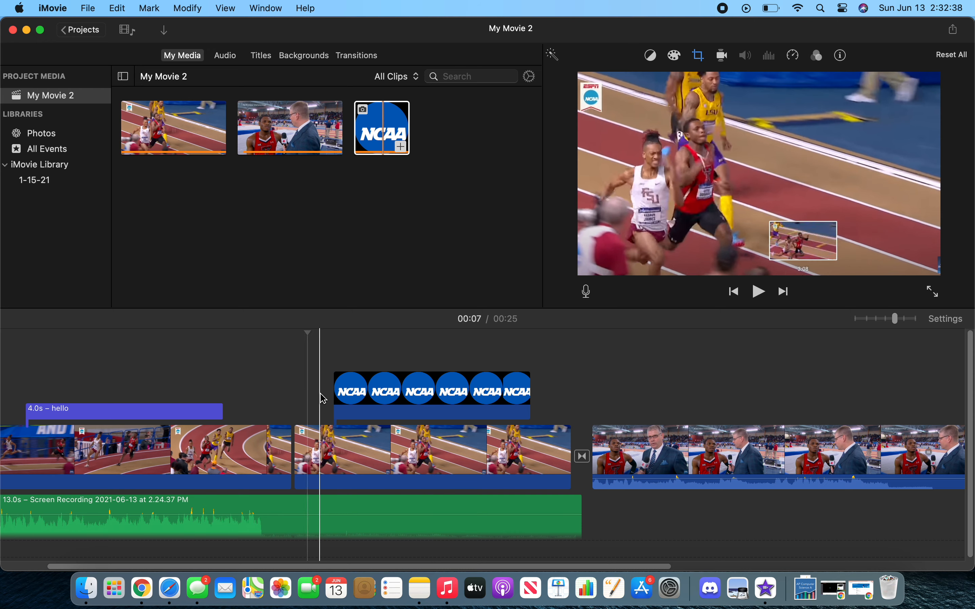
Step: Preview the NCAA logo overlay and change its overlay style to Picture in Picture
key(space)
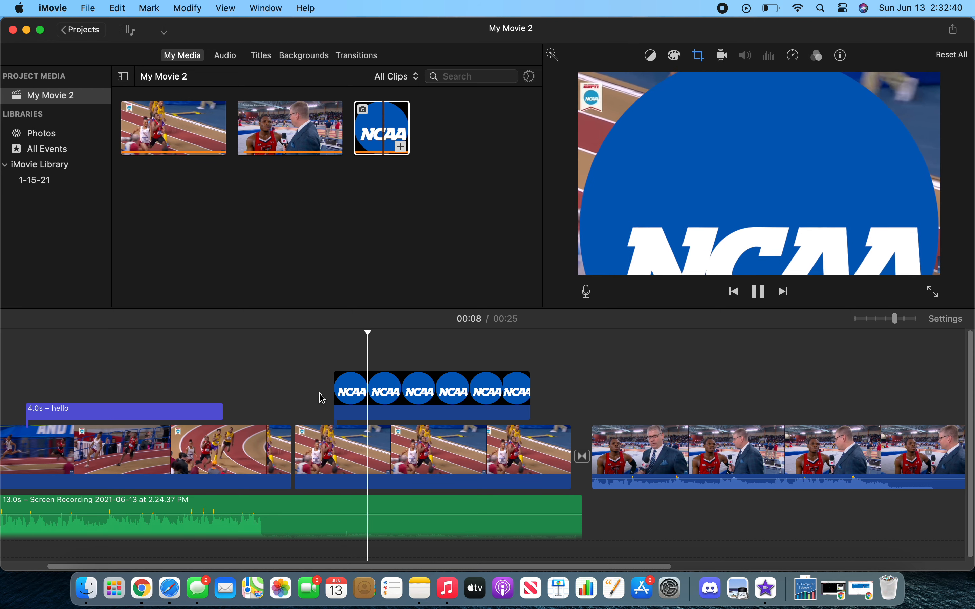
click(370, 389)
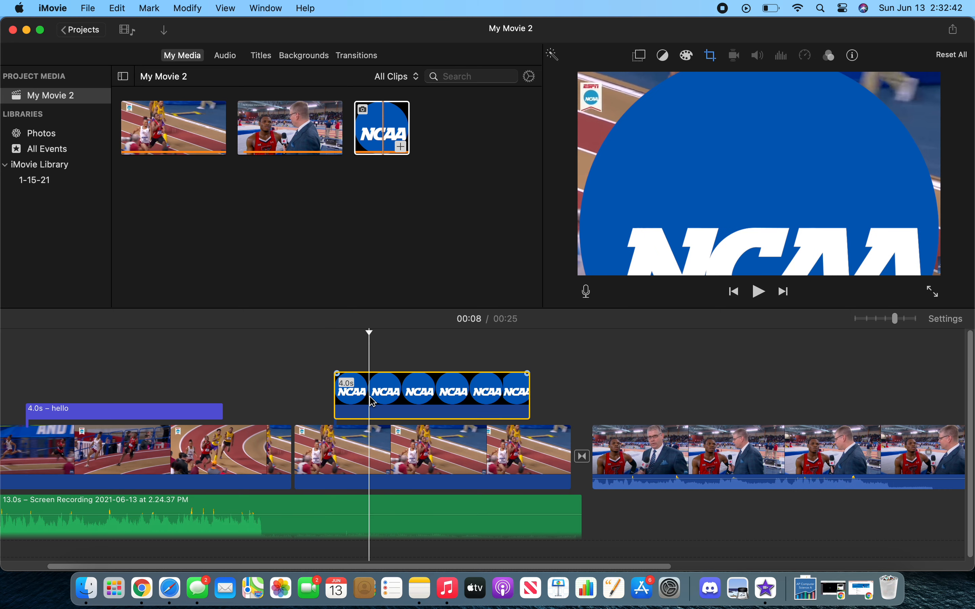
click(639, 57)
click(592, 81)
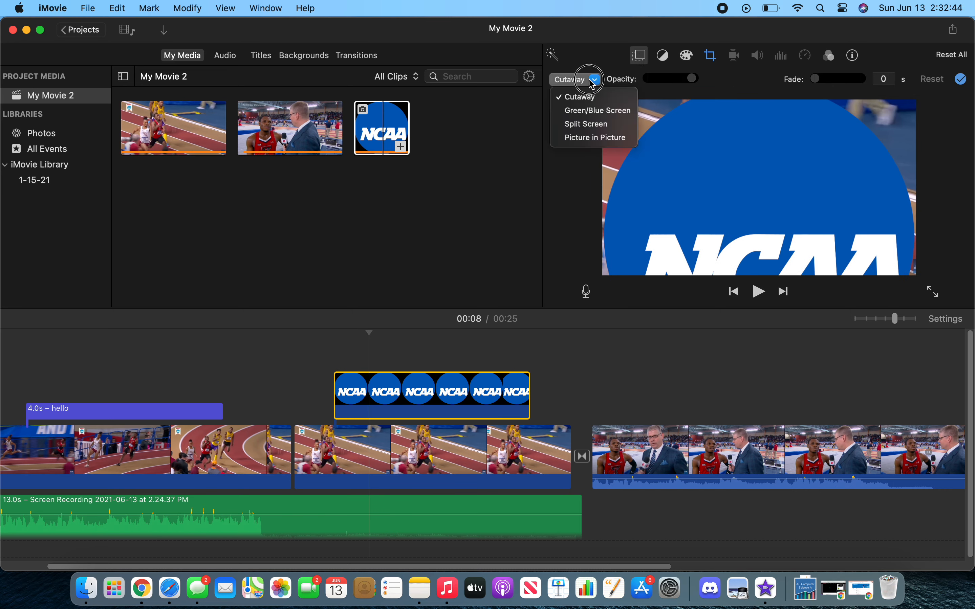
click(592, 136)
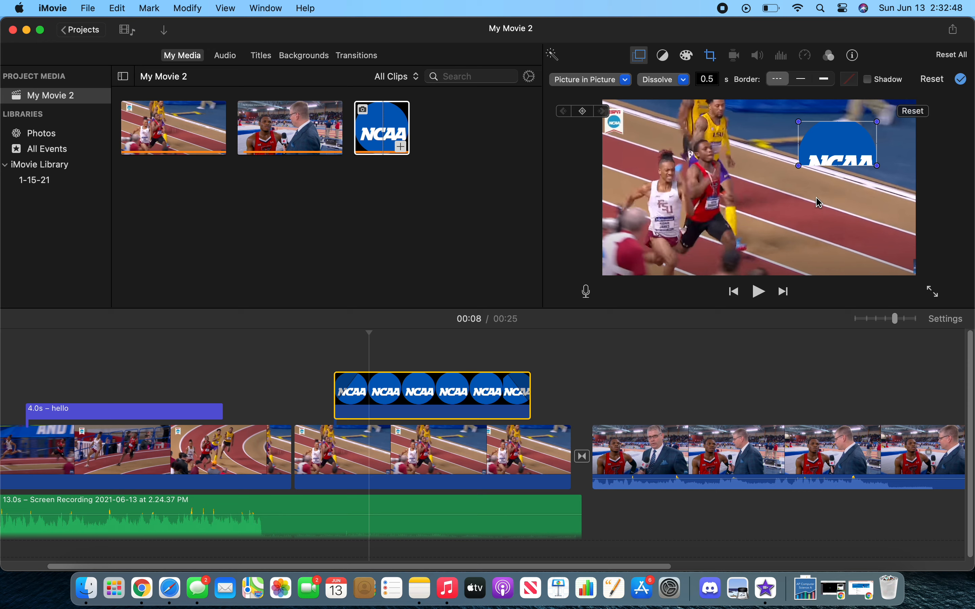
Step: Set the NCAA logo's crop style to Fit and return to its picture-in-picture settings
click(711, 56)
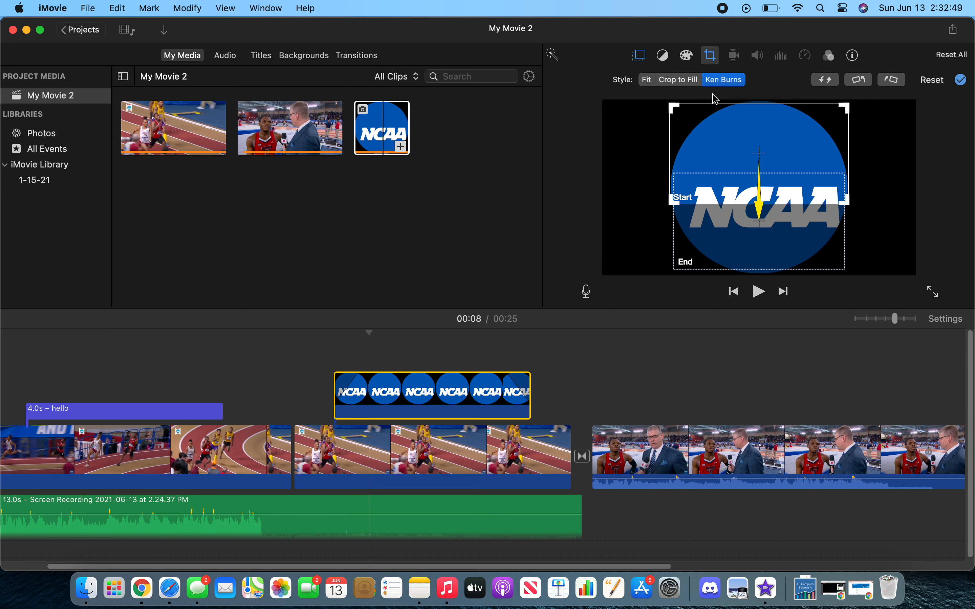
click(647, 81)
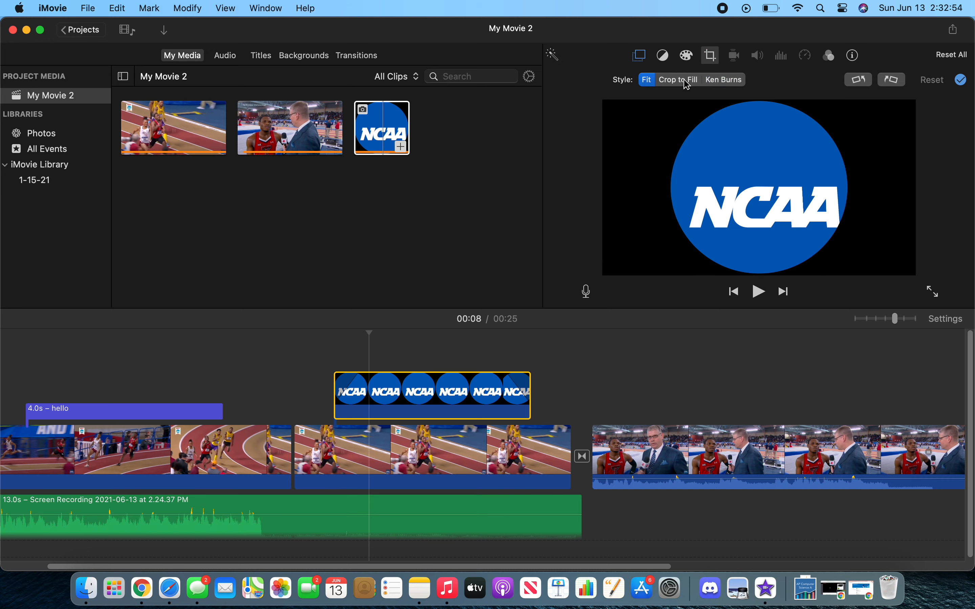
click(640, 55)
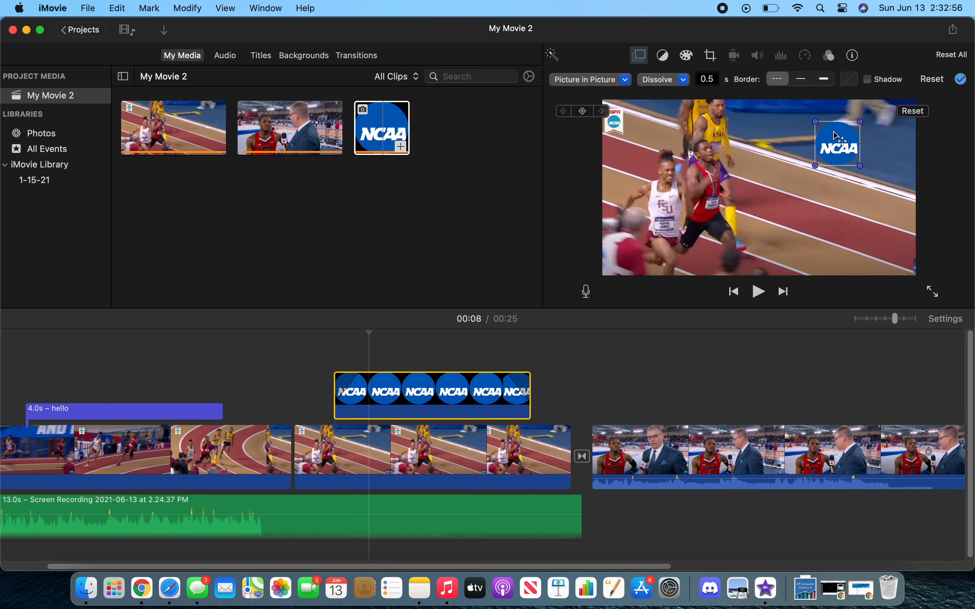
Step: Enlarge the NCAA logo inset and reposition it beside the runners on the right side of the video frame
drag(816, 166, 741, 239)
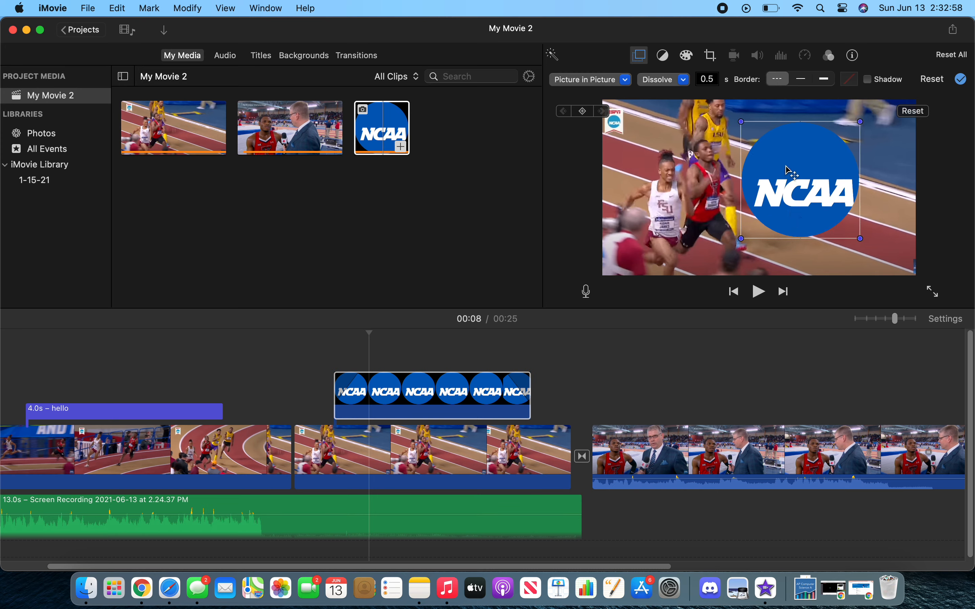
drag(860, 123, 840, 163)
drag(798, 192, 822, 185)
Step: Trim the end of the NCAA logo overlay so that it finishes shortly after 00:10
click(466, 386)
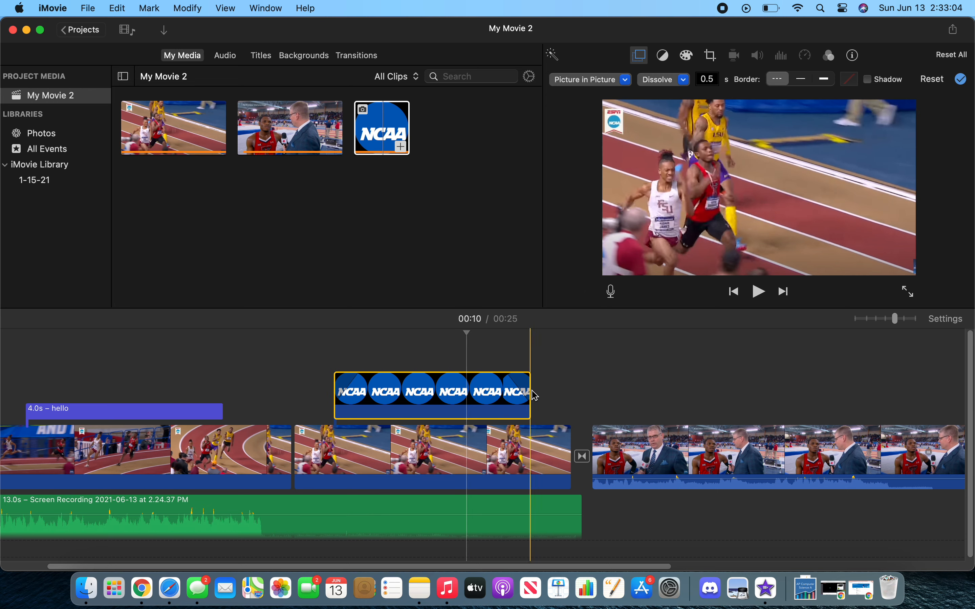
drag(525, 394, 482, 398)
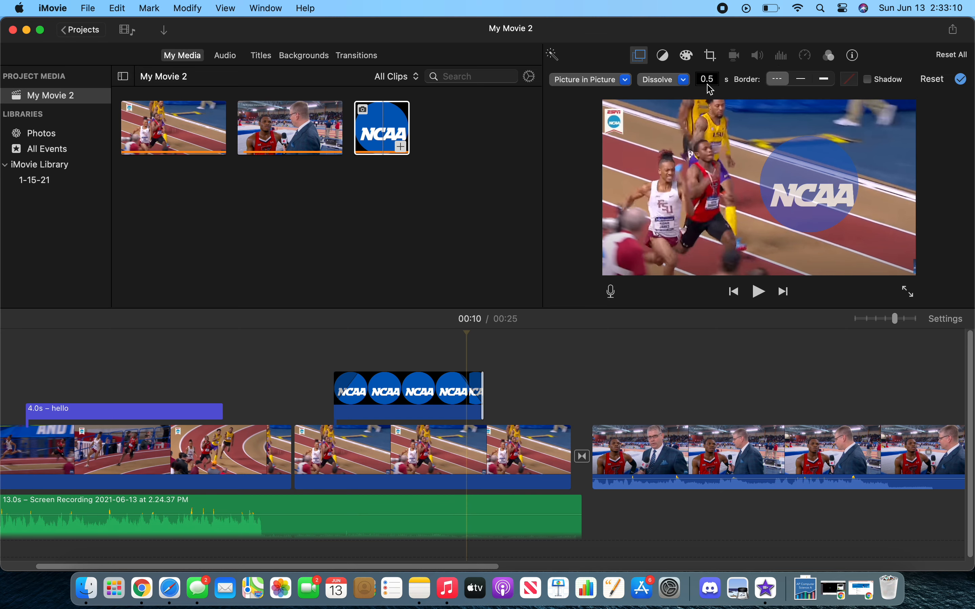
Step: Set the NCAA logo's picture-in-picture transition style to Zoom and preview its entrance over the race clip
click(669, 80)
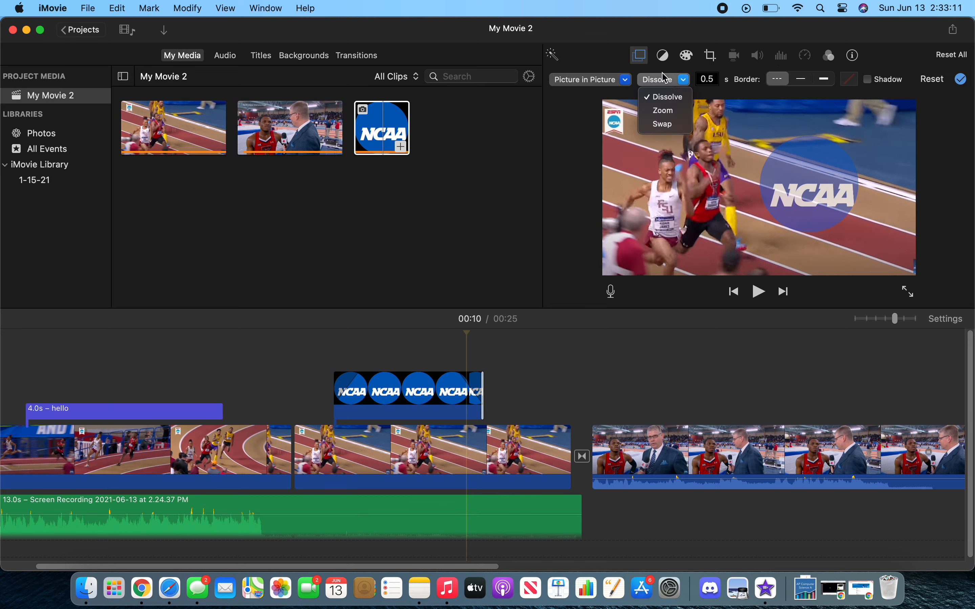
click(678, 83)
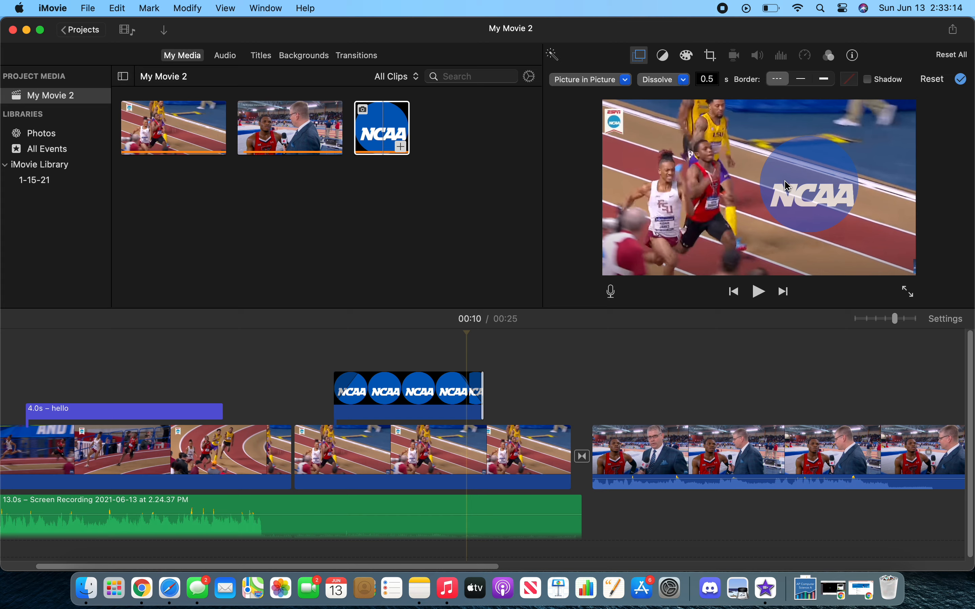
click(670, 82)
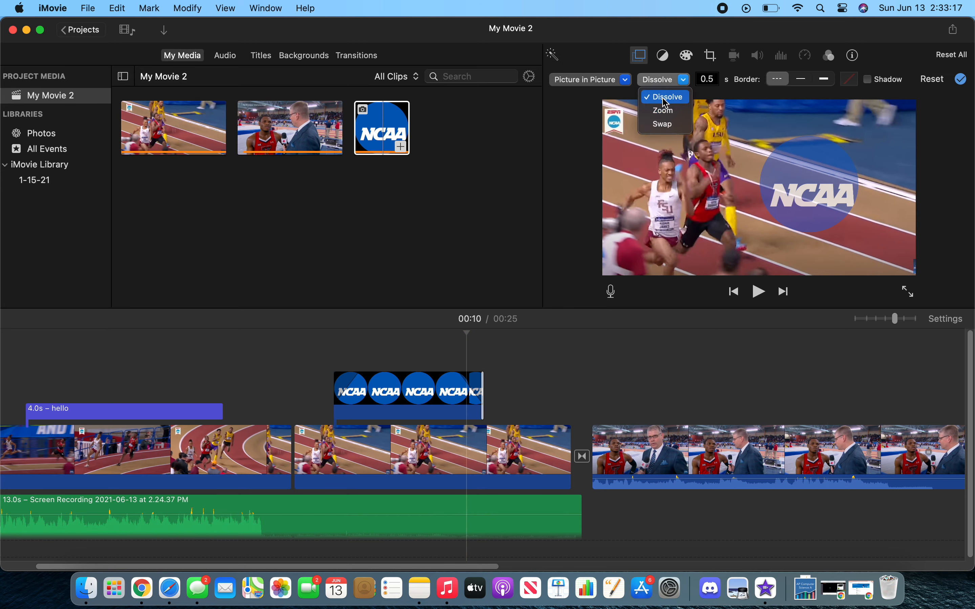
click(663, 111)
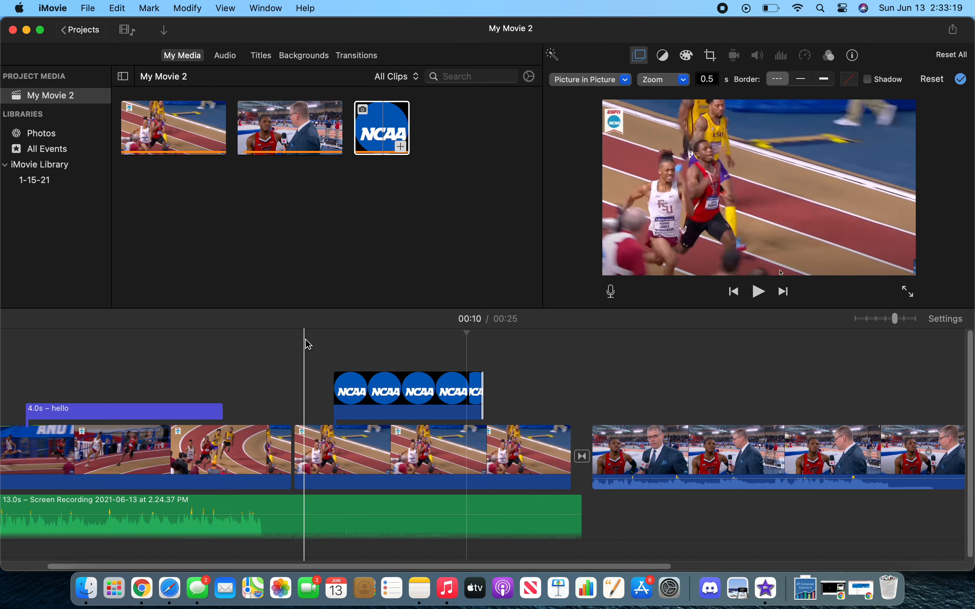
click(328, 343)
key(space)
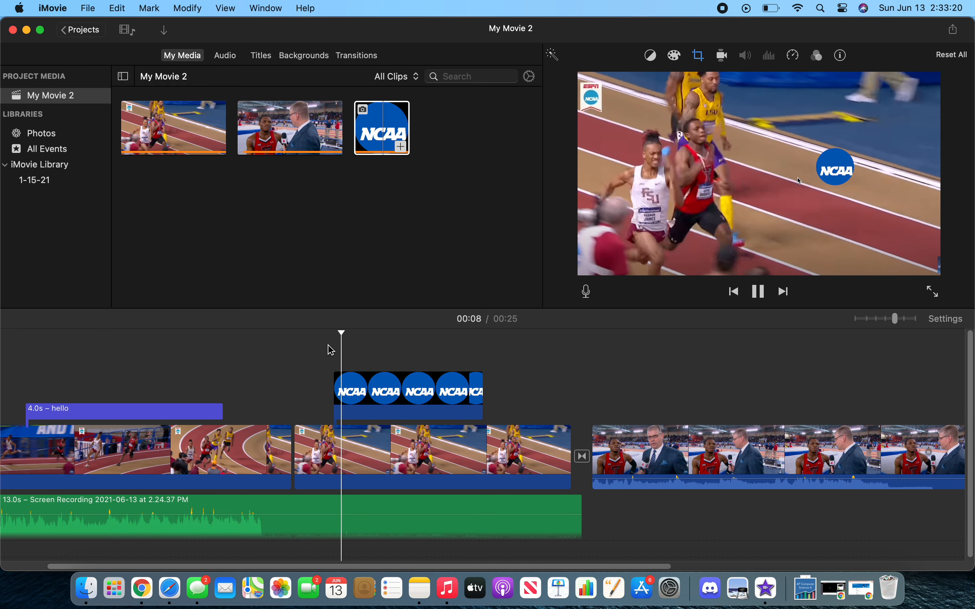
key(space)
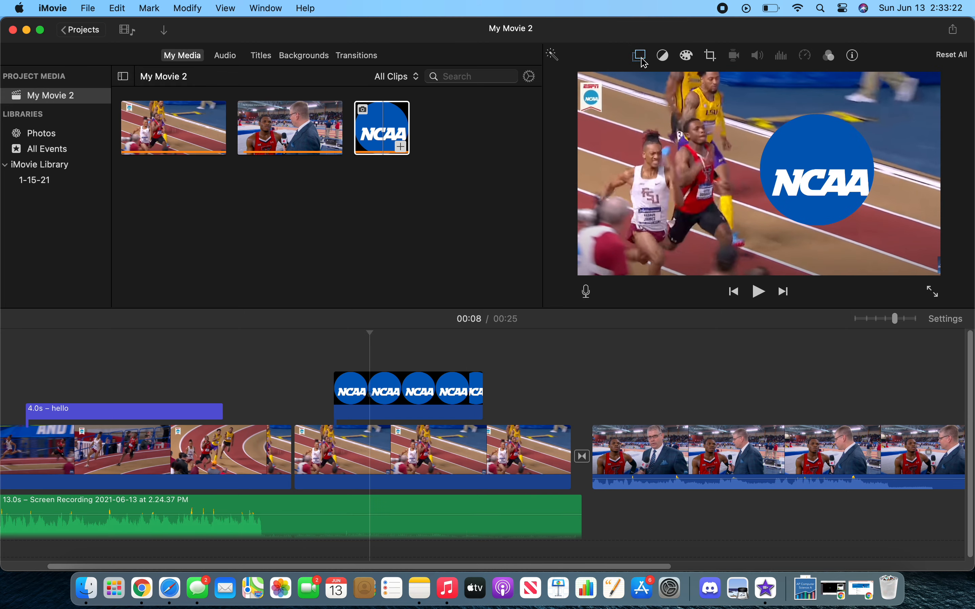
Step: Set the NCAA logo's picture-in-picture transition style to Swap and preview it from just before the overlay starts
click(640, 56)
click(682, 80)
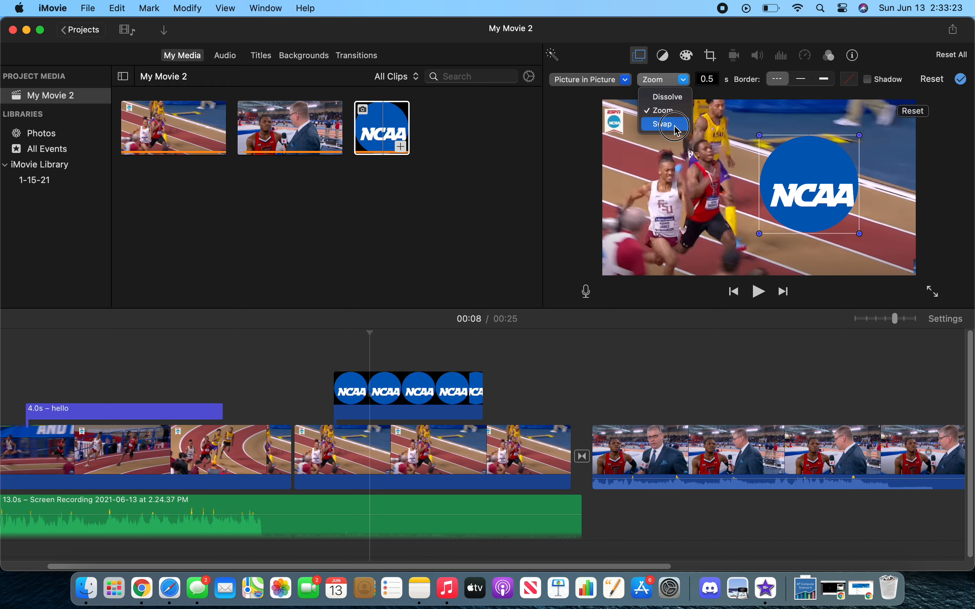
click(664, 124)
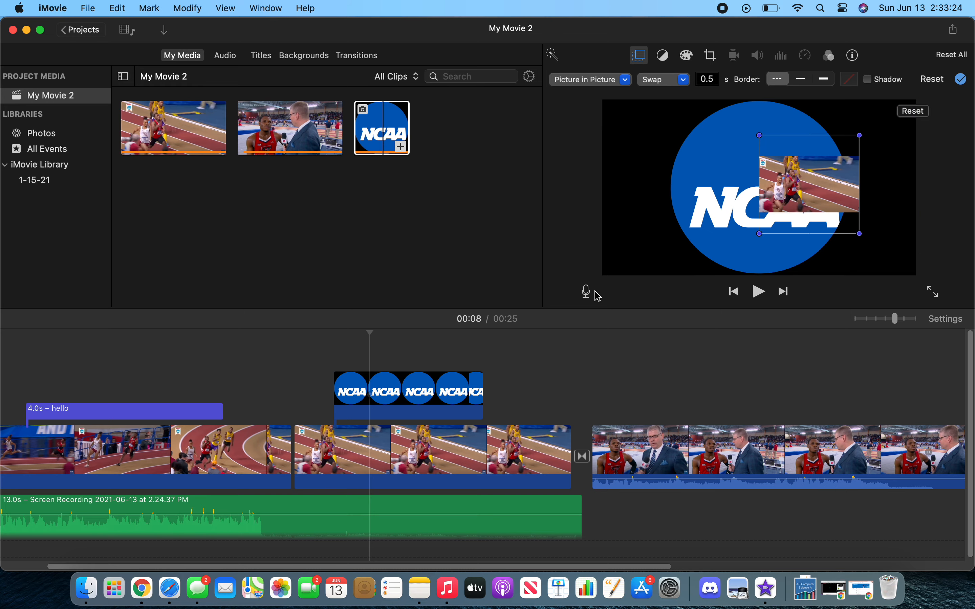
click(327, 364)
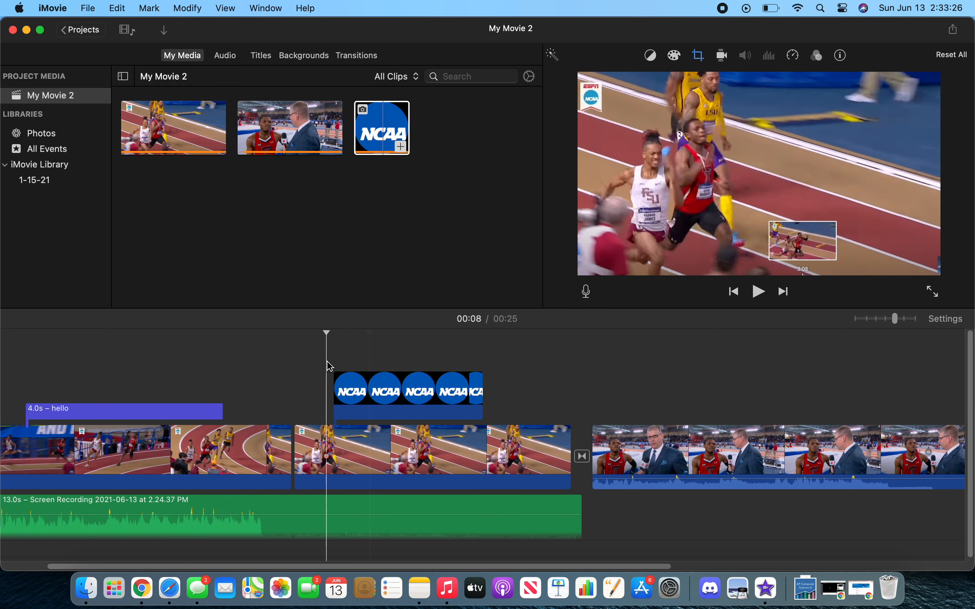
key(space)
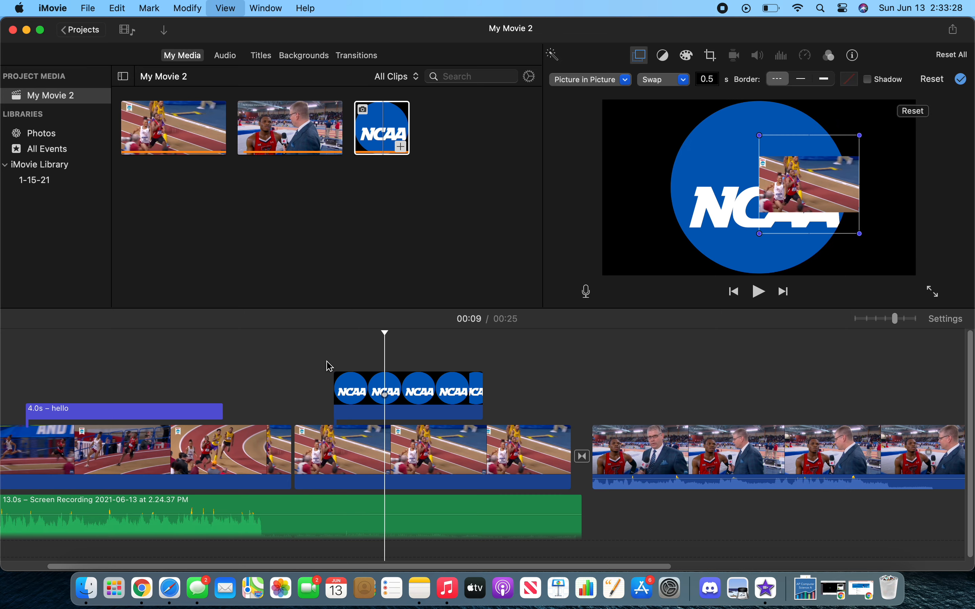
Step: Set the NCAA logo's transition style to Dissolve with a 0.1-second duration and play its entrance
click(671, 80)
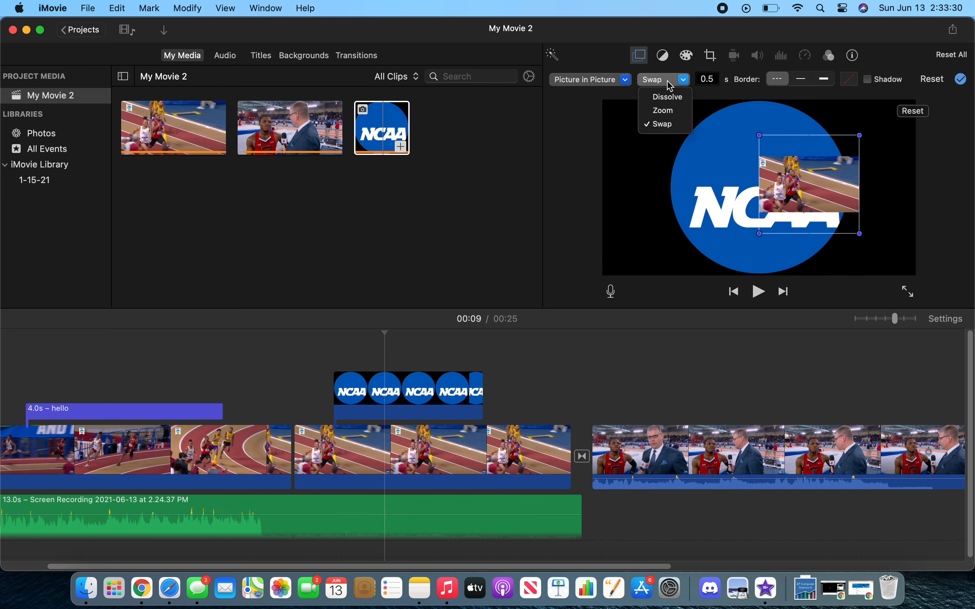
click(676, 98)
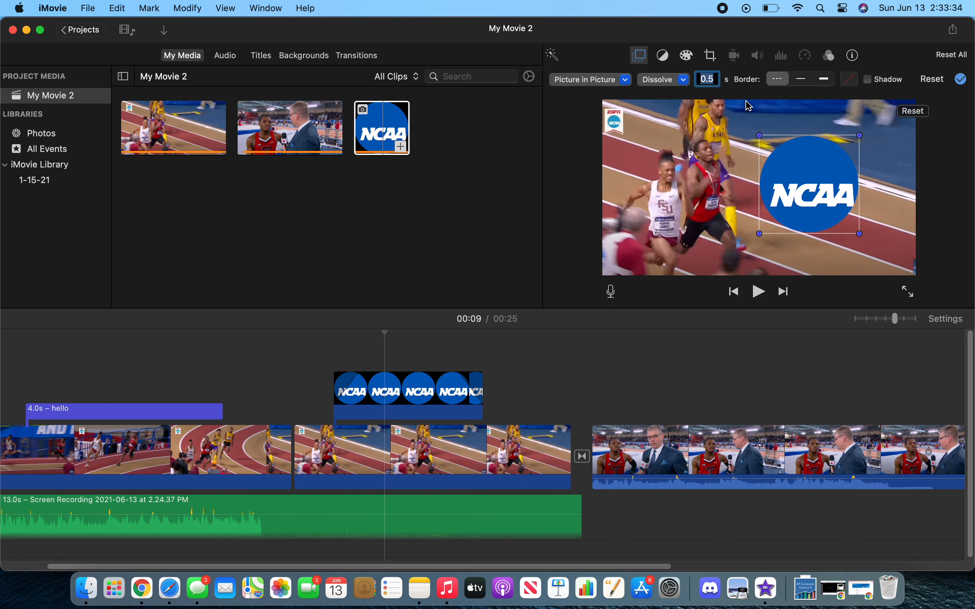
click(331, 359)
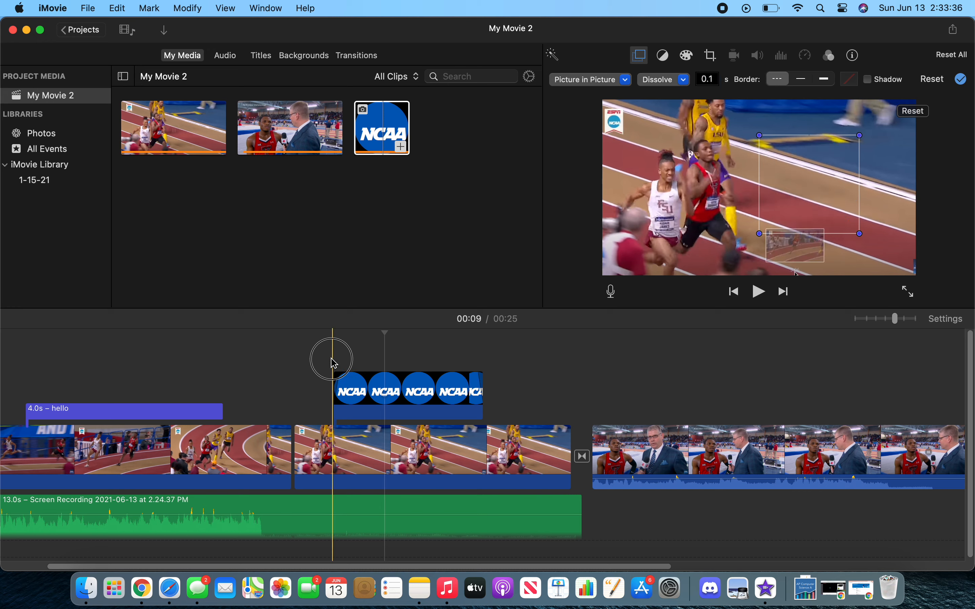
key(space)
key(space)
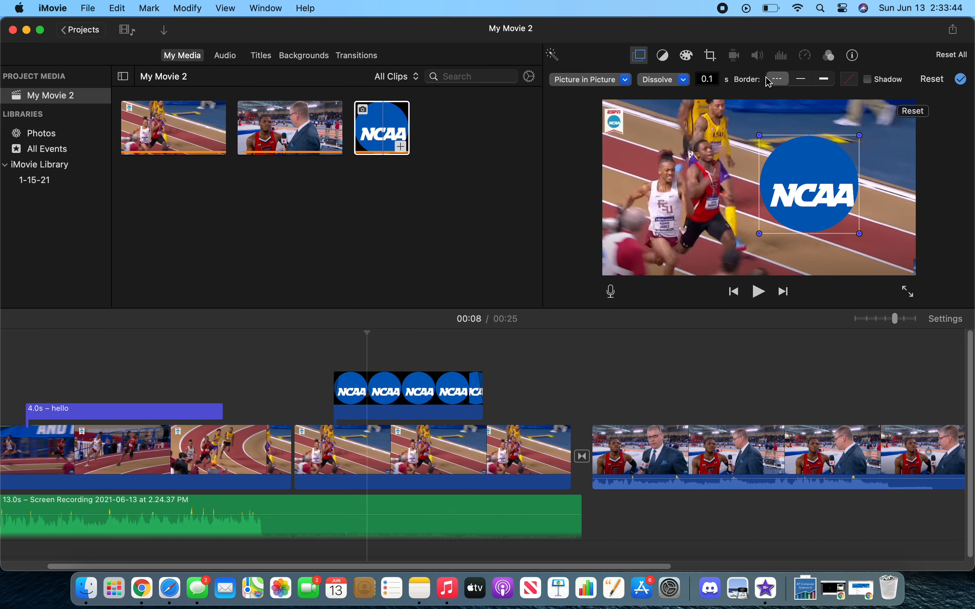
Step: Raise the volume of the green screen-recording audio clip beneath the race footage
scroll(231, 481, left, 5)
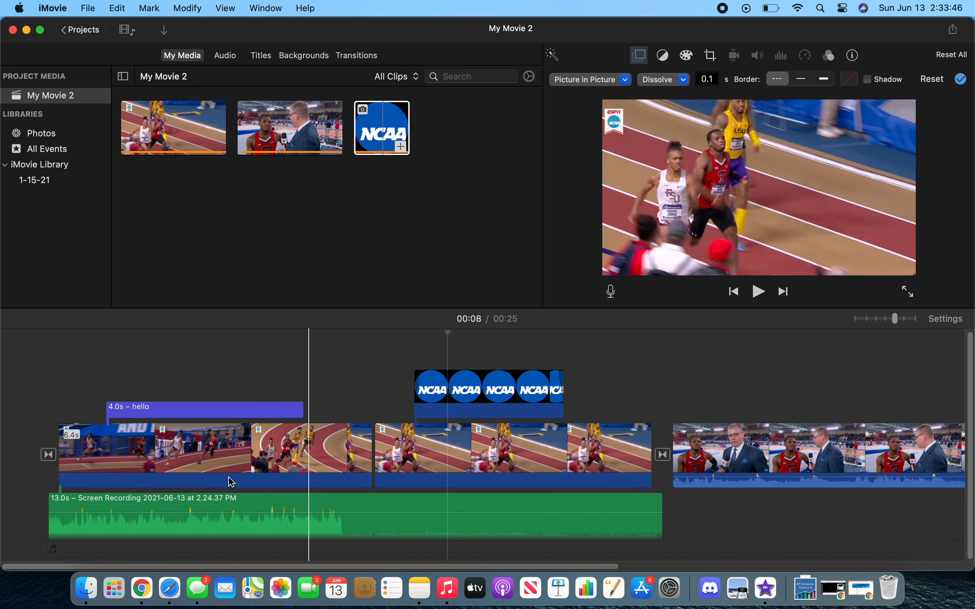
click(231, 517)
drag(280, 518, 293, 500)
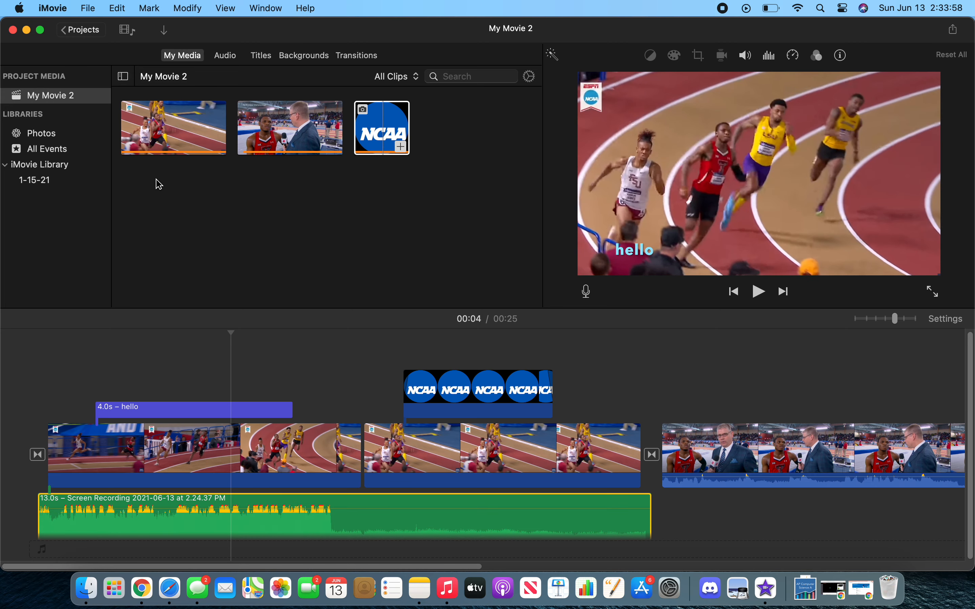
Step: Add the Treasure audio track from the 1-15-21 event beneath the interview clip, starting shortly after the clip begins
click(242, 232)
click(42, 180)
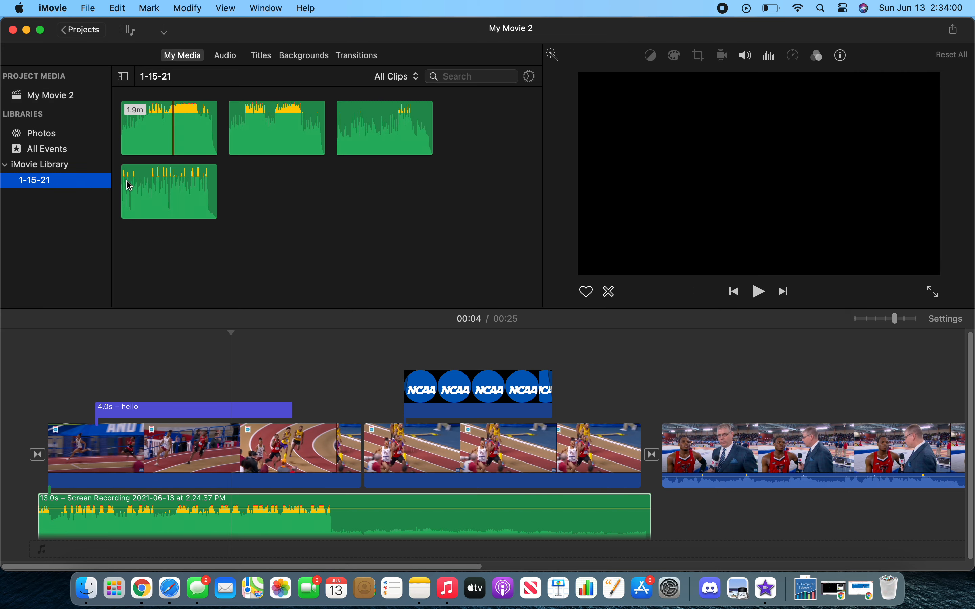
scroll(483, 455, right, 10)
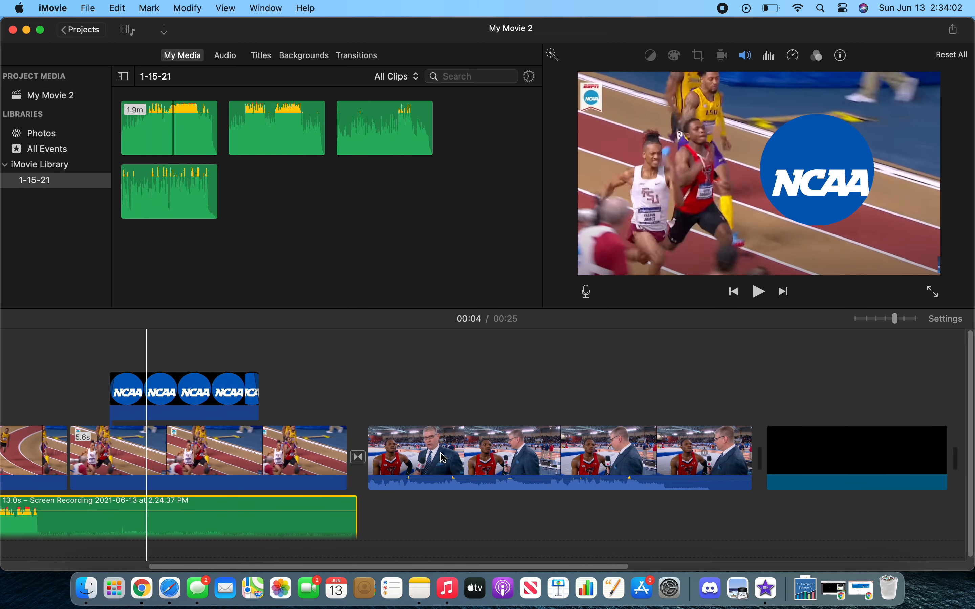
drag(182, 185, 348, 507)
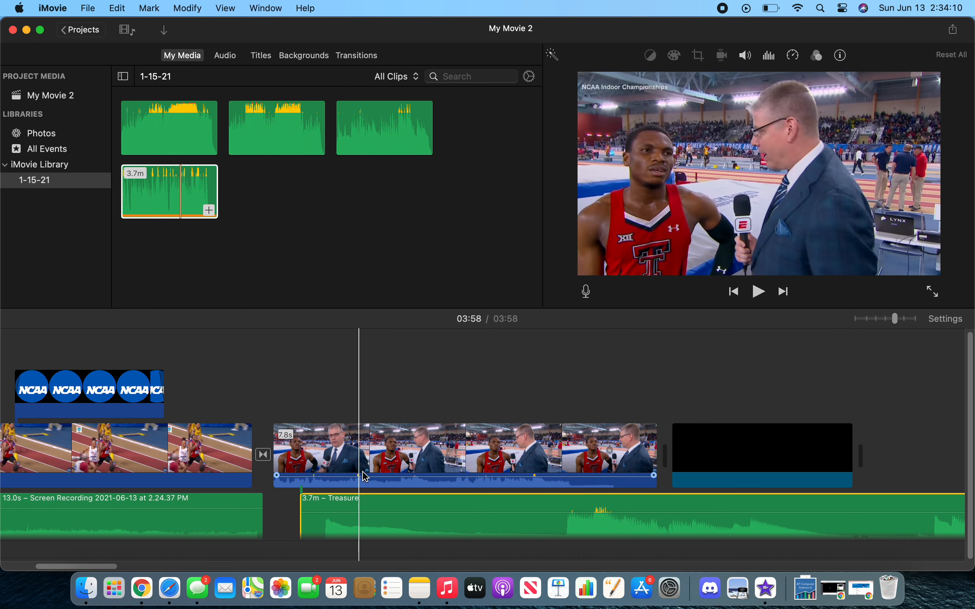
Step: Examine the Treasure track's placement and length against the interview and other clips in the timeline
click(352, 455)
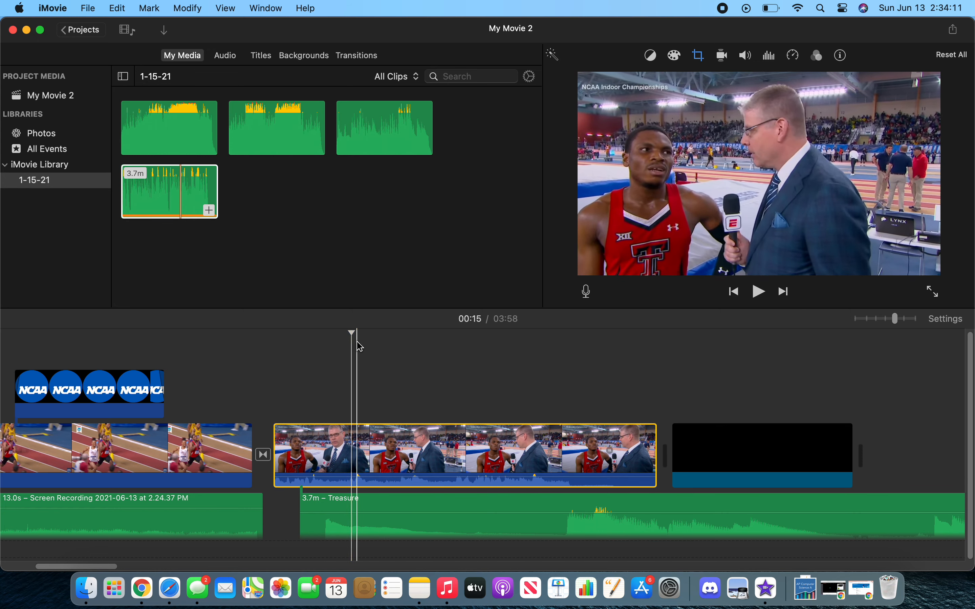
click(362, 507)
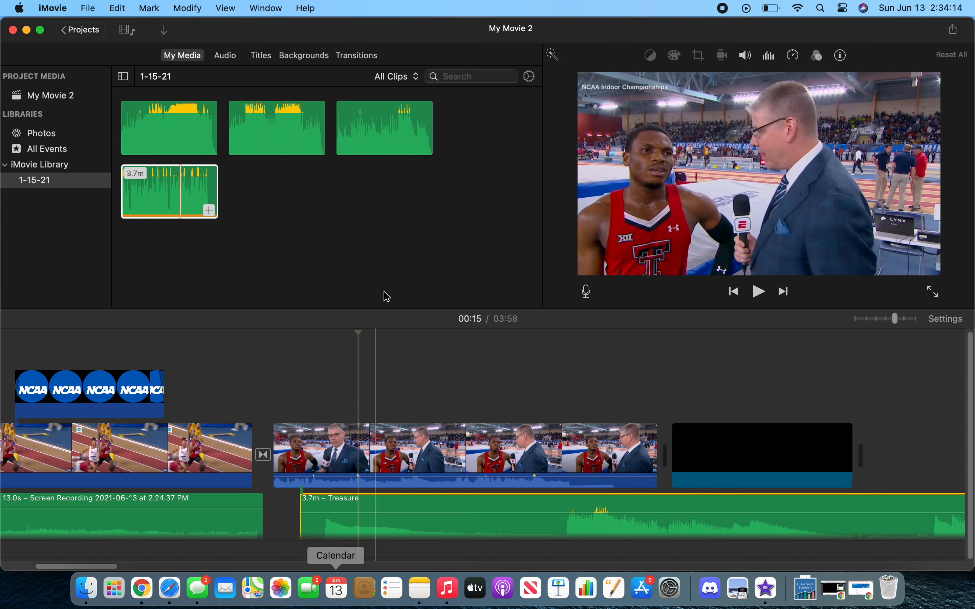
scroll(399, 539, right, 5)
scroll(401, 539, left, 2)
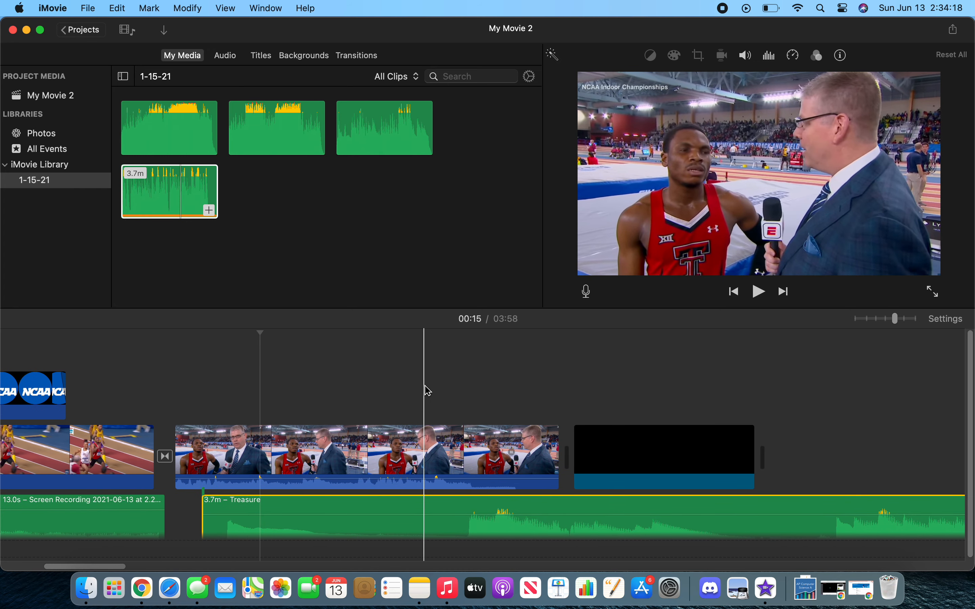
scroll(428, 390, right, 10)
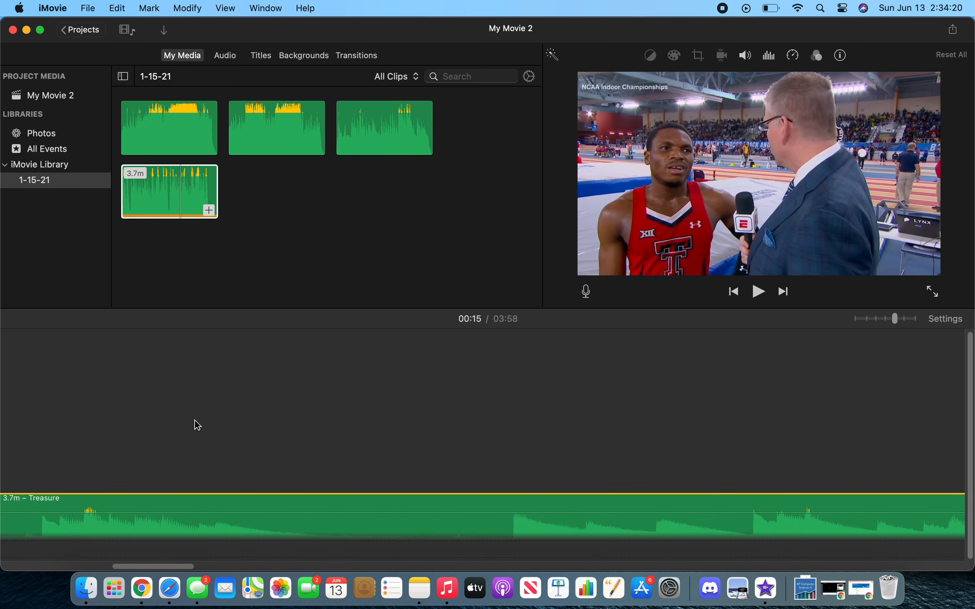
scroll(198, 425, left, 10)
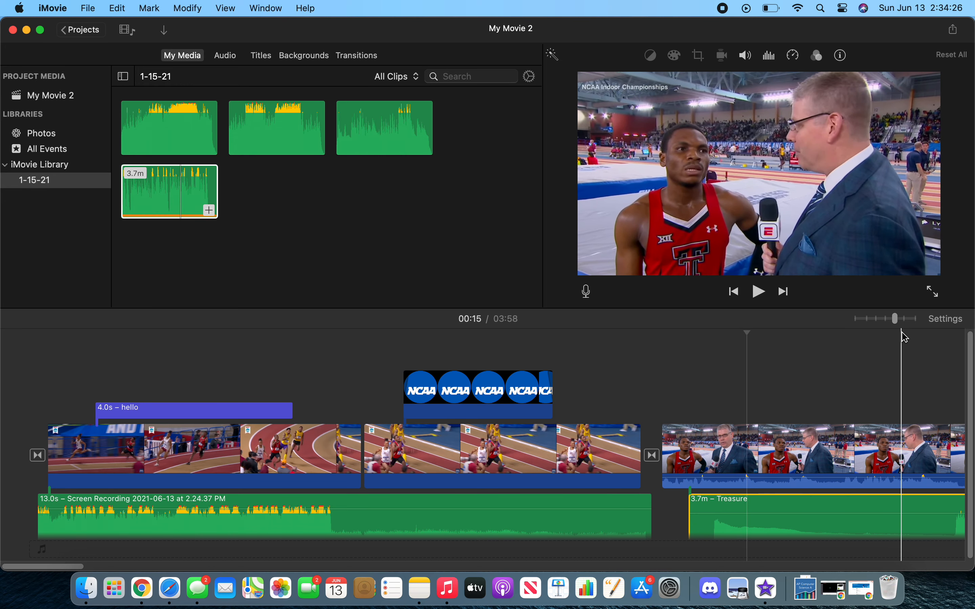
Step: View the timeline at its smallest and largest clip scales, settling on a medium scale that shows the whole video sequence
drag(896, 321, 856, 318)
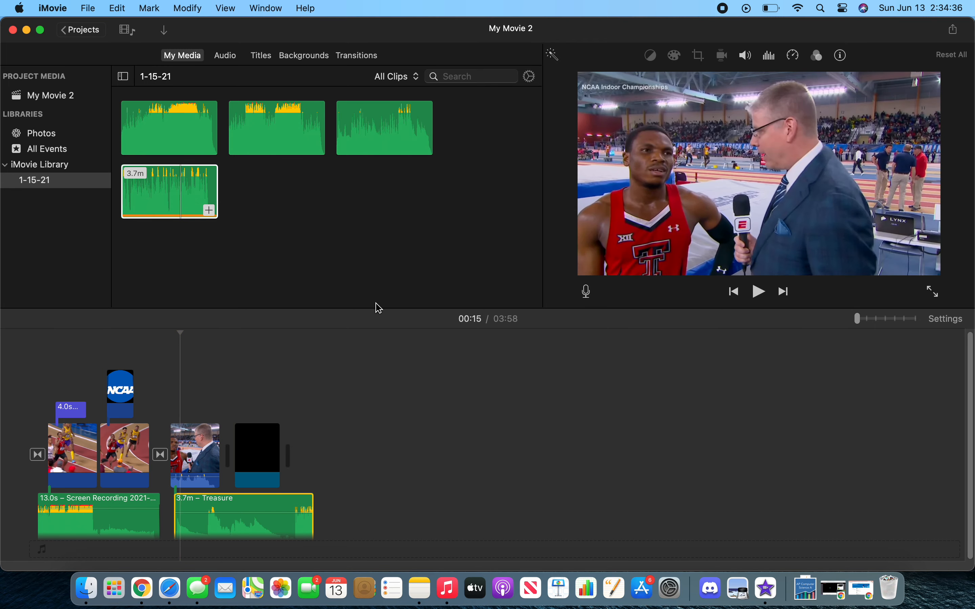
drag(858, 319, 914, 319)
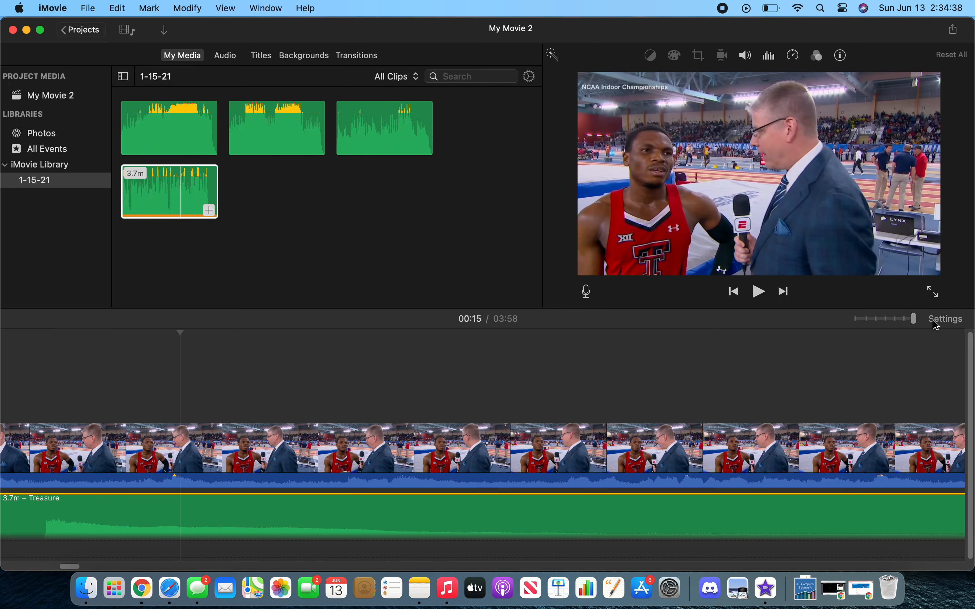
scroll(504, 480, left, 10)
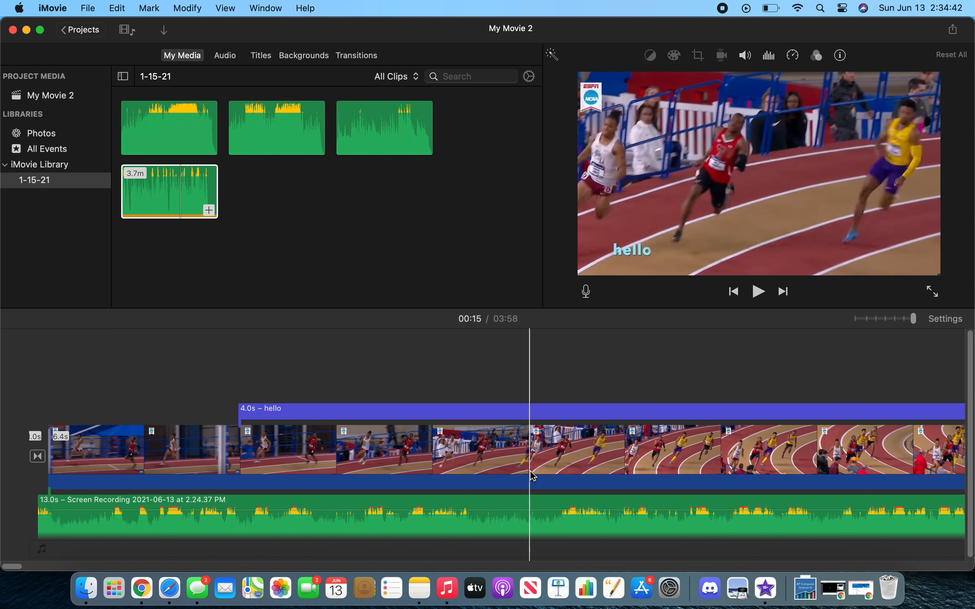
click(858, 324)
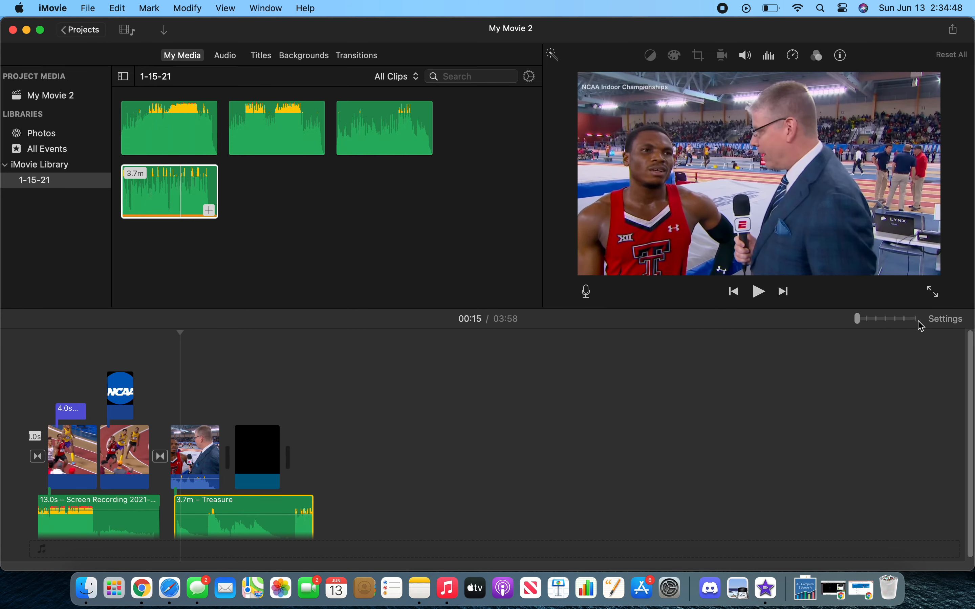
click(917, 325)
scroll(697, 443, left, 5)
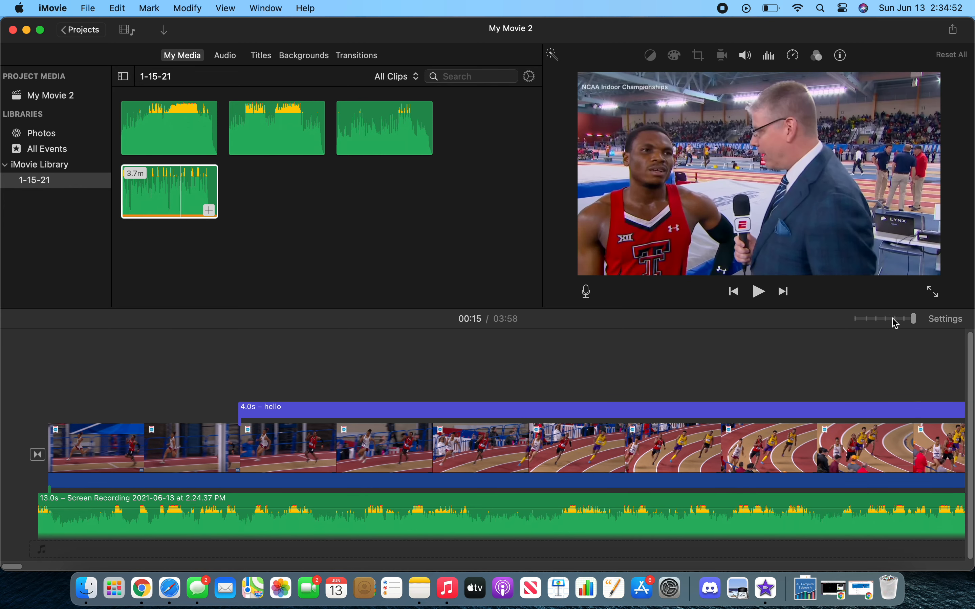
drag(911, 319, 893, 325)
scroll(672, 432, right, 5)
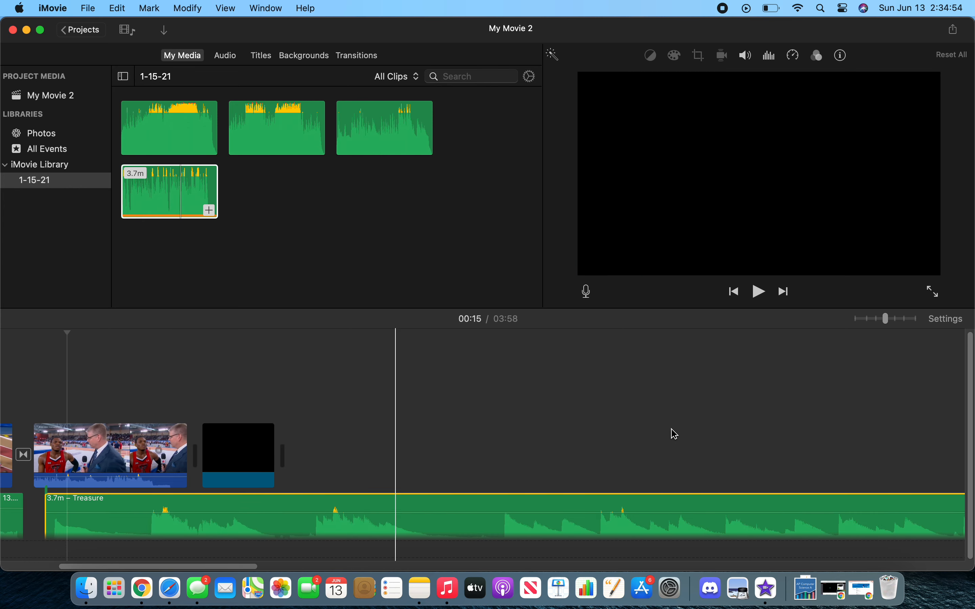
scroll(675, 434, left, 5)
Step: Slow the interview clip to 10% speed and try its Custom speed option
click(793, 56)
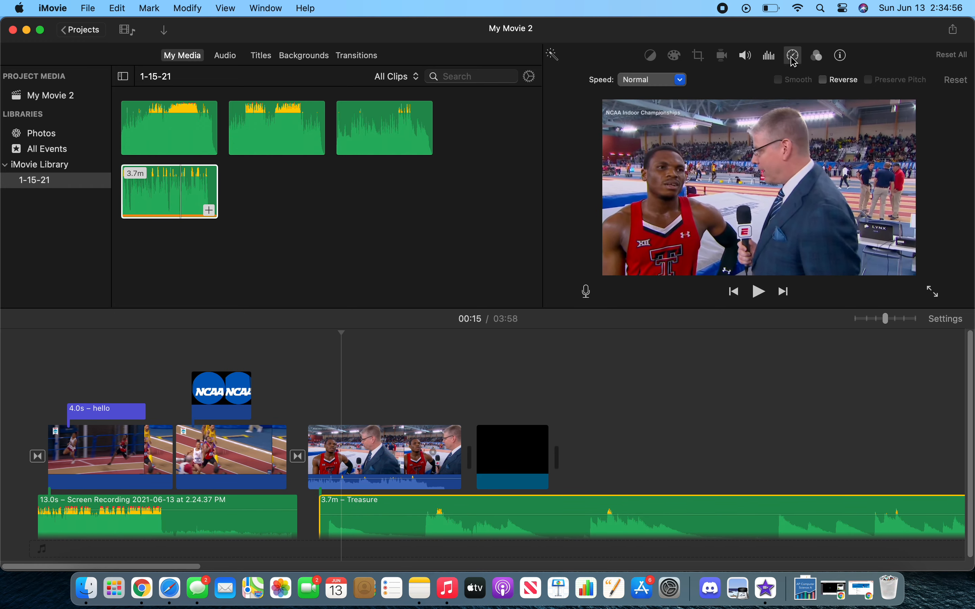
click(380, 455)
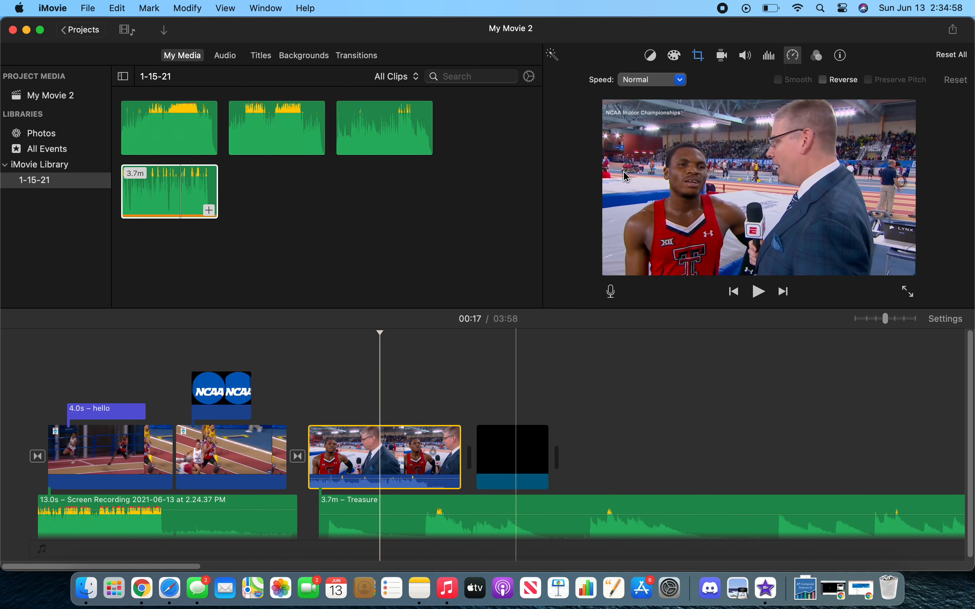
click(665, 80)
click(663, 107)
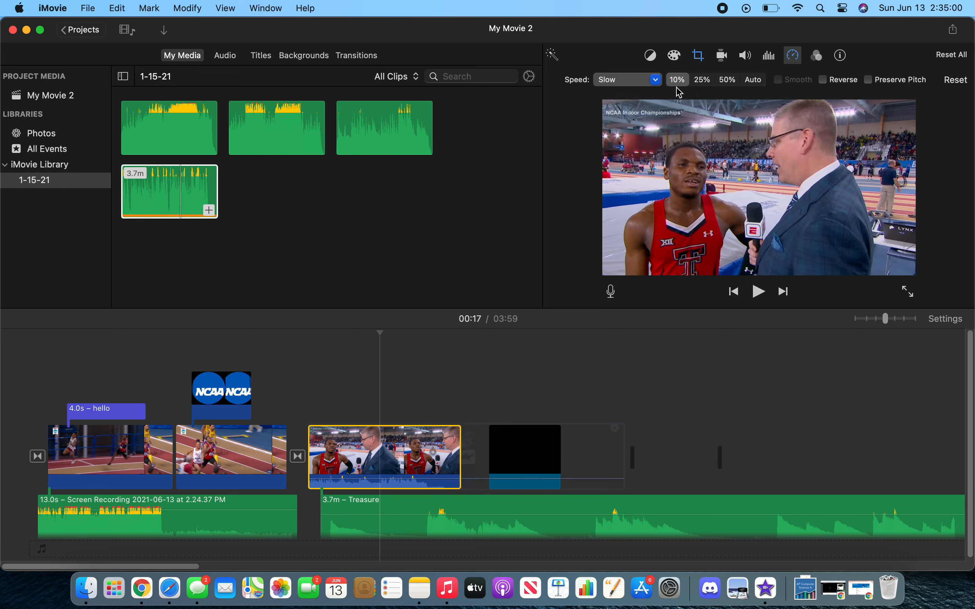
click(652, 80)
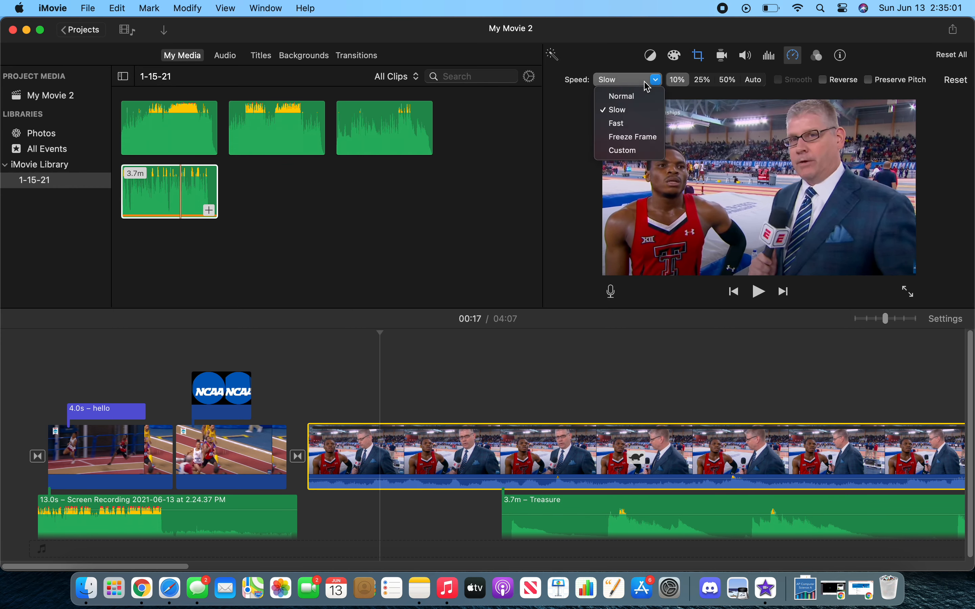
click(632, 151)
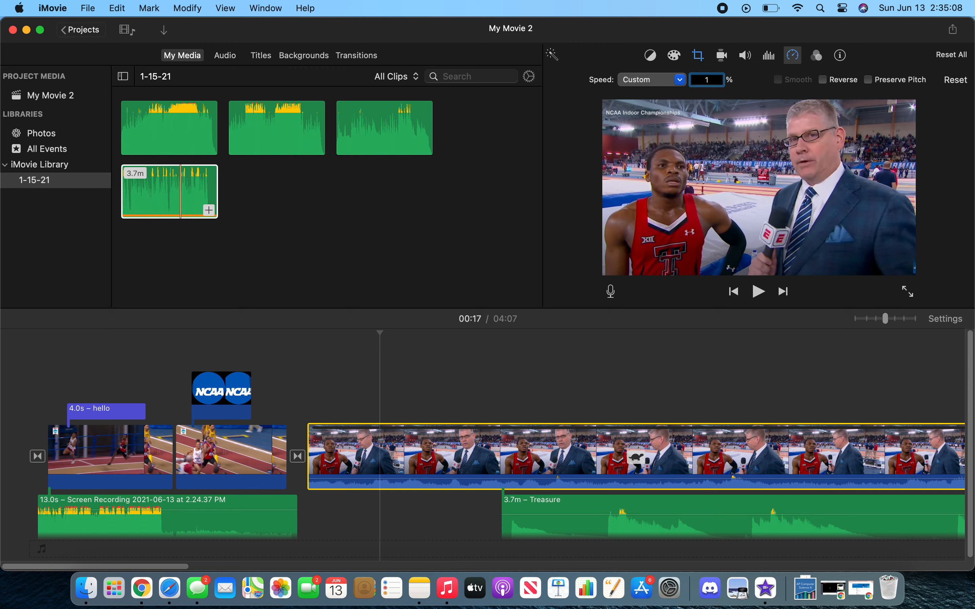
Step: Set the interview clip's speed to Normal and turn on Preserve Pitch for it
click(667, 80)
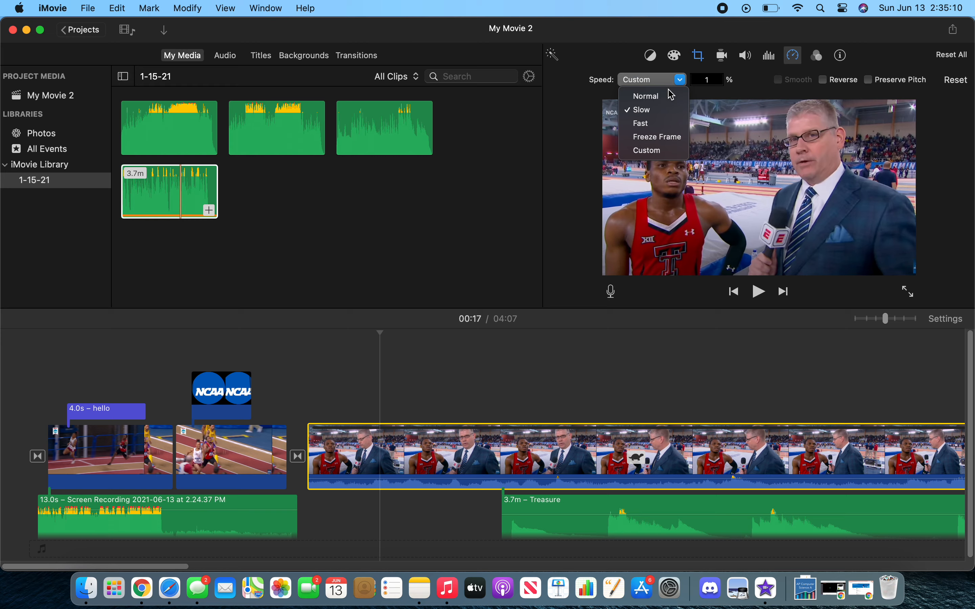
click(644, 94)
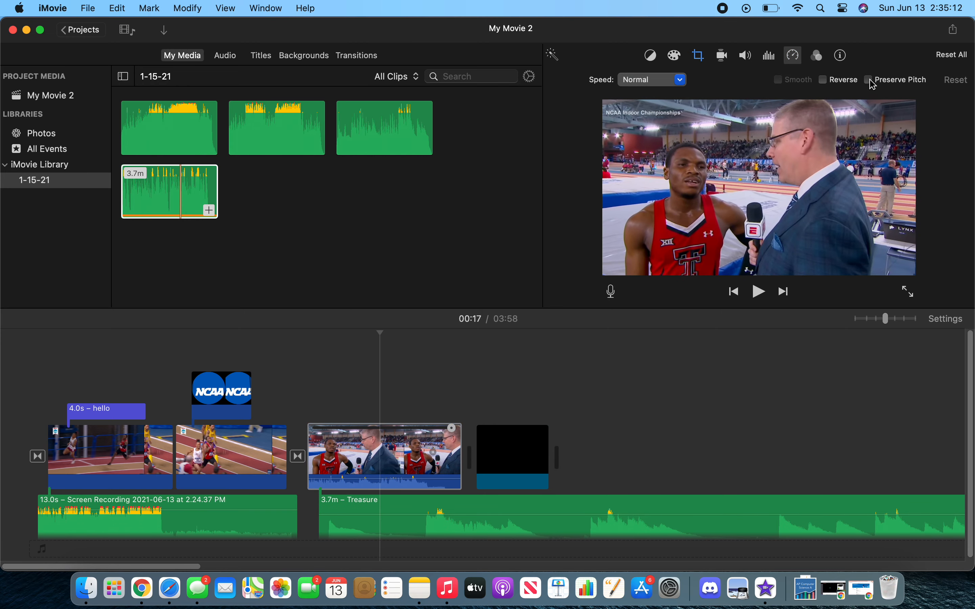
click(683, 81)
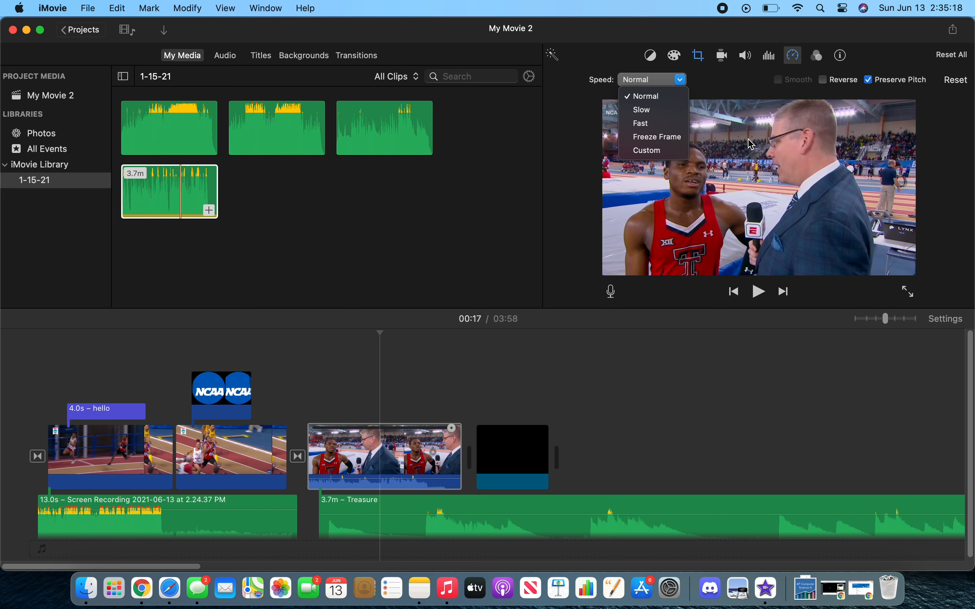
click(896, 83)
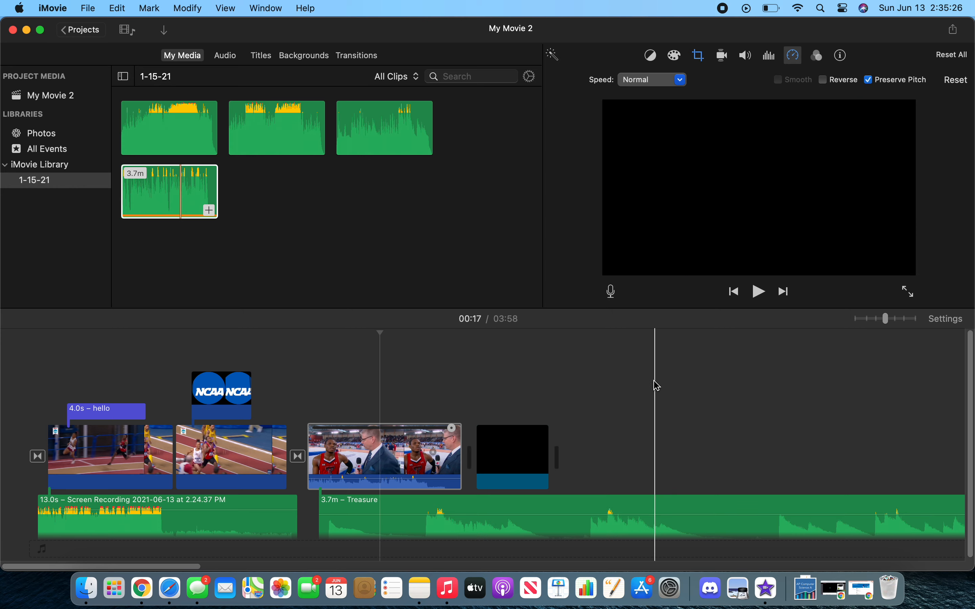
Step: Examine the interview clip's volume, noise reduction, information, filter, stabilization, color correction and color balance settings
click(746, 57)
click(767, 63)
click(841, 55)
click(820, 57)
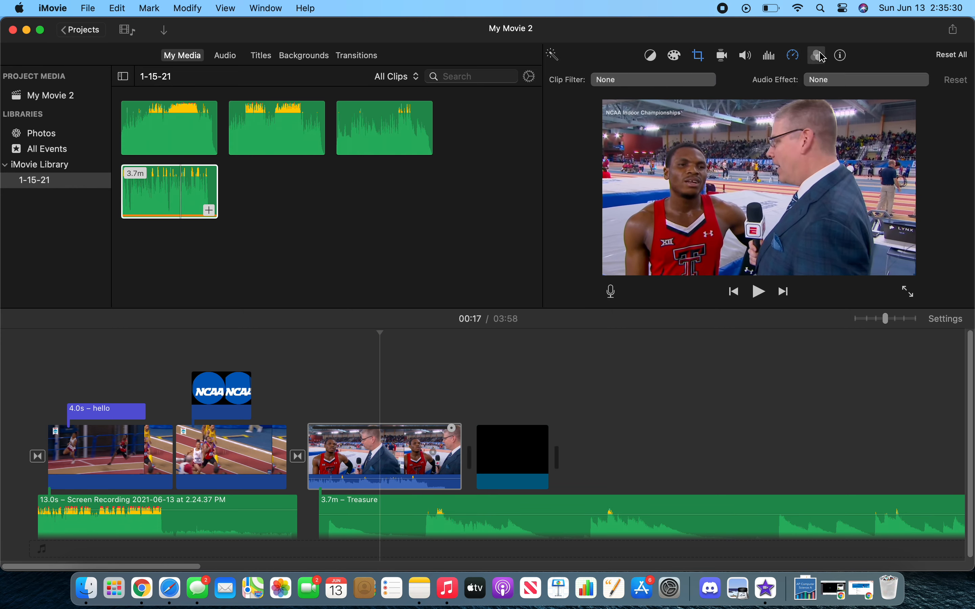
click(748, 55)
click(723, 57)
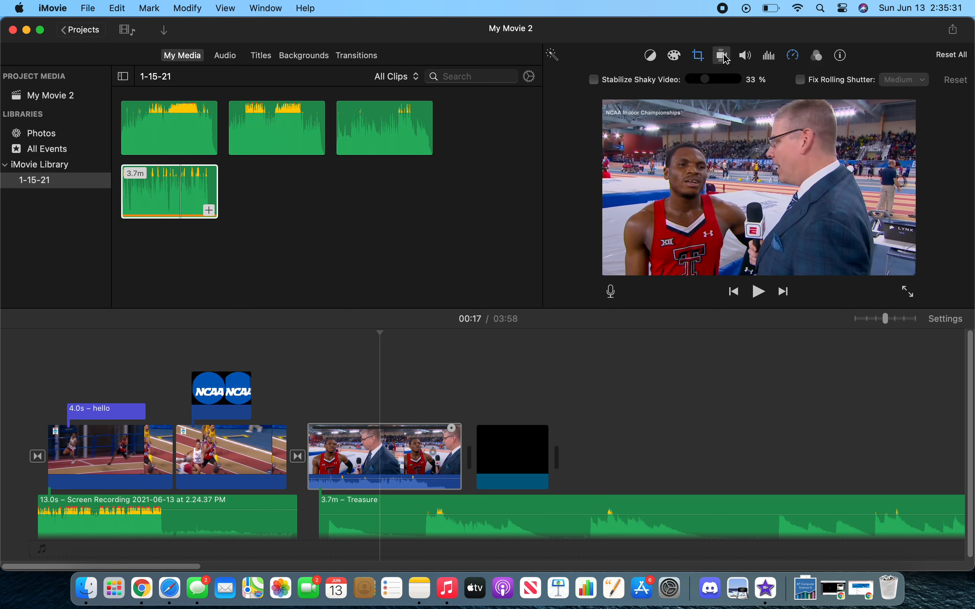
click(675, 57)
click(716, 59)
click(653, 59)
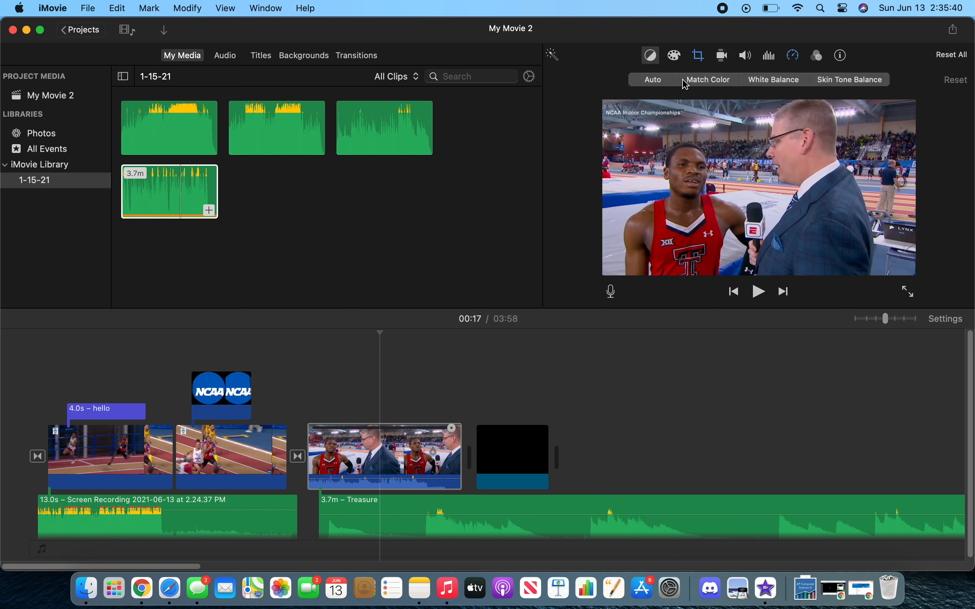
Step: Look through the audio, title and background collections and the color adjustment settings of the second race clip beneath the NCAA logo
click(215, 389)
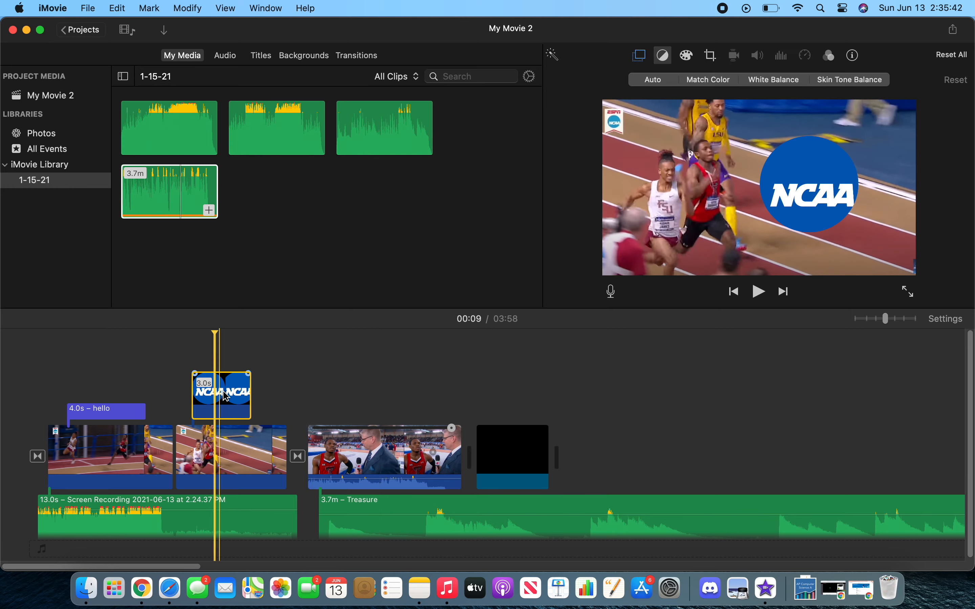
click(183, 451)
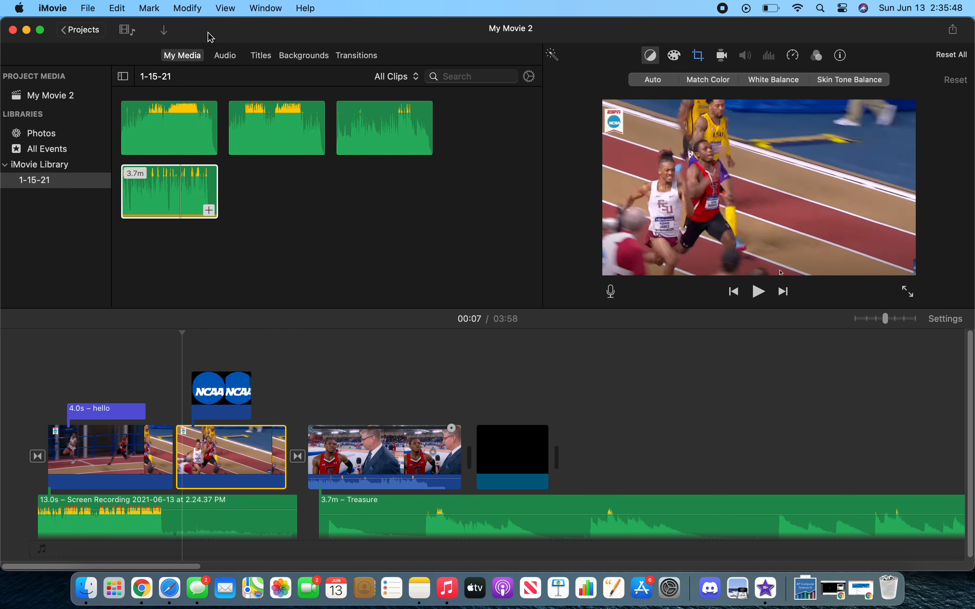
click(219, 57)
click(255, 57)
click(286, 58)
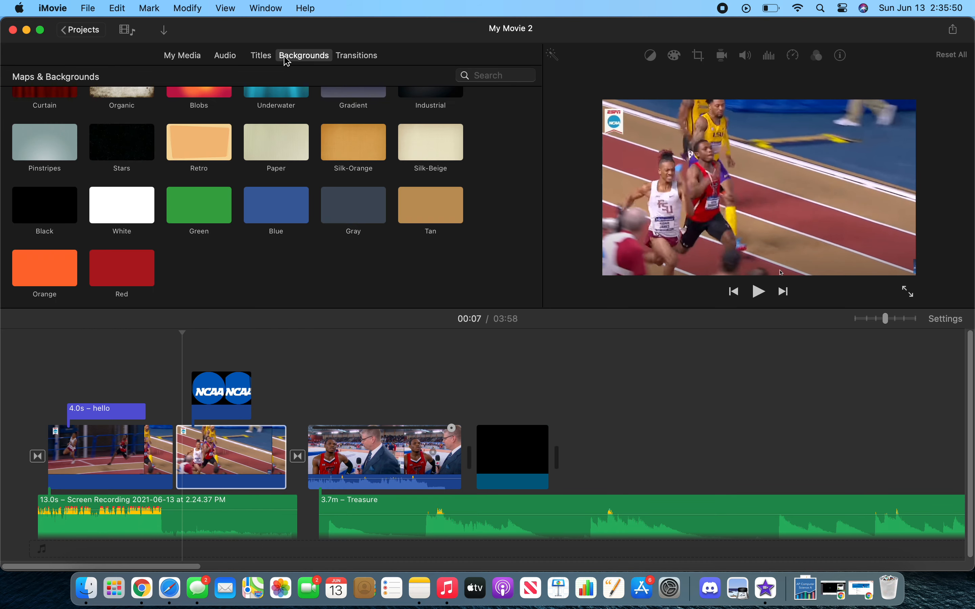
click(188, 57)
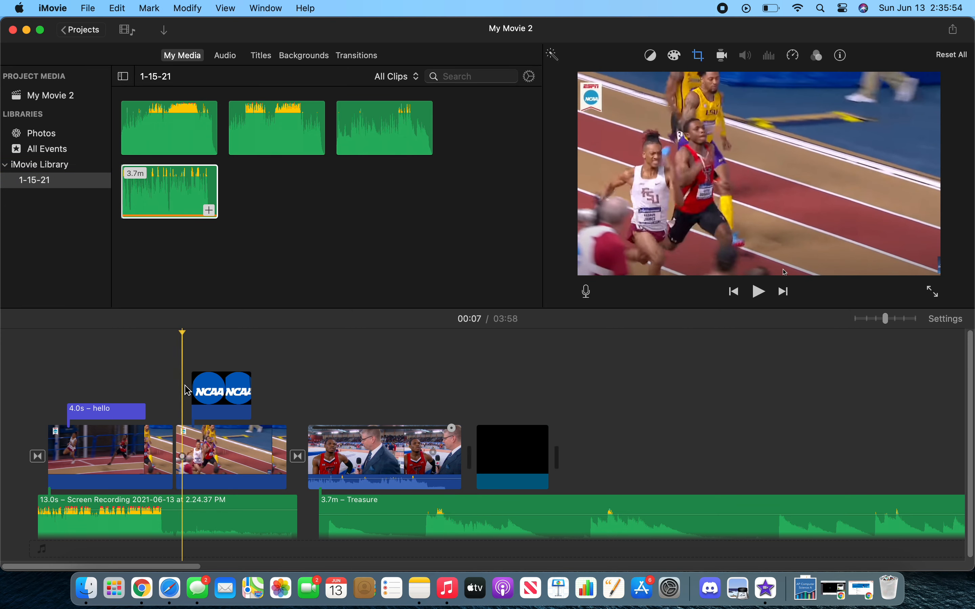
click(653, 59)
click(678, 61)
click(676, 59)
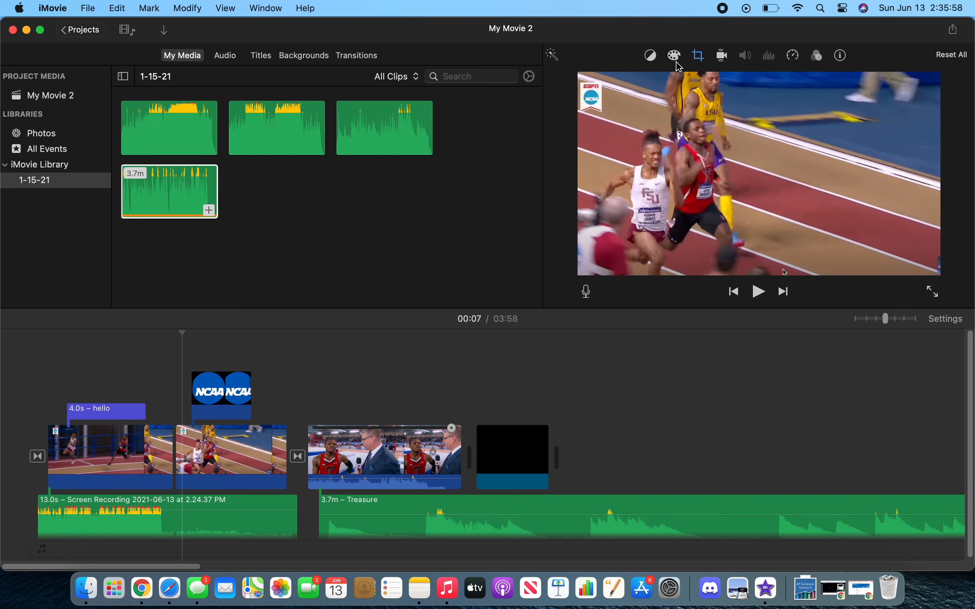